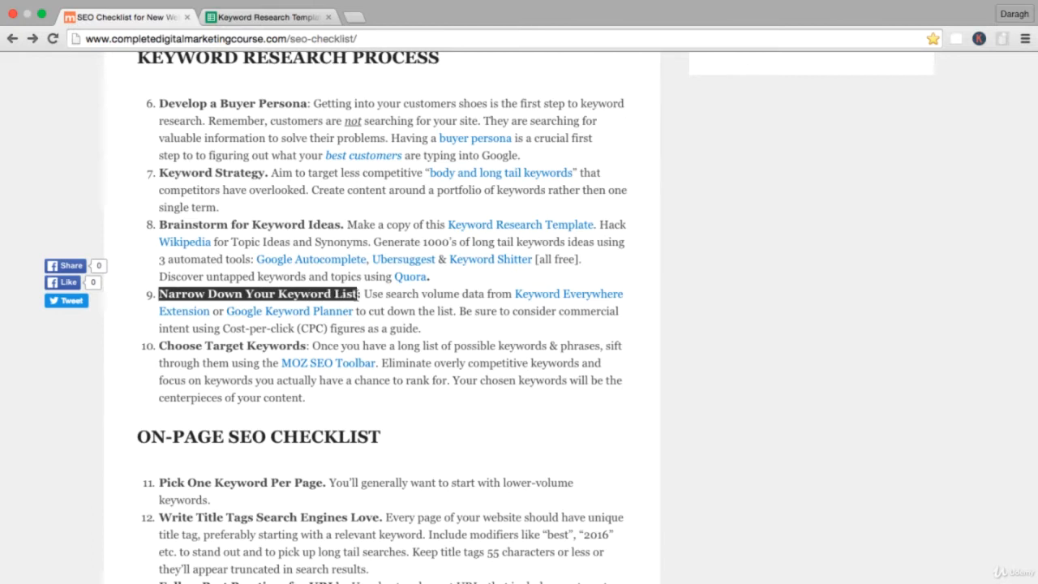
Read the "Narrow Down Your Keyword List" and "Choose Target Keywords" items of the SEO checklist, highlighting the phrases on chosen keywords and search volume data
left_click(357, 294)
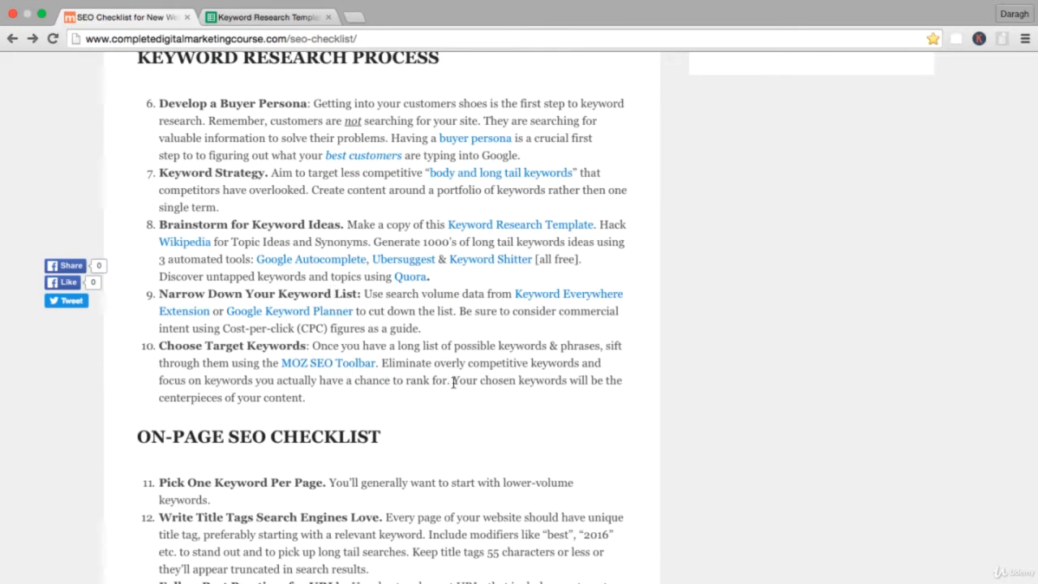
left_click_drag(454, 381, 495, 390)
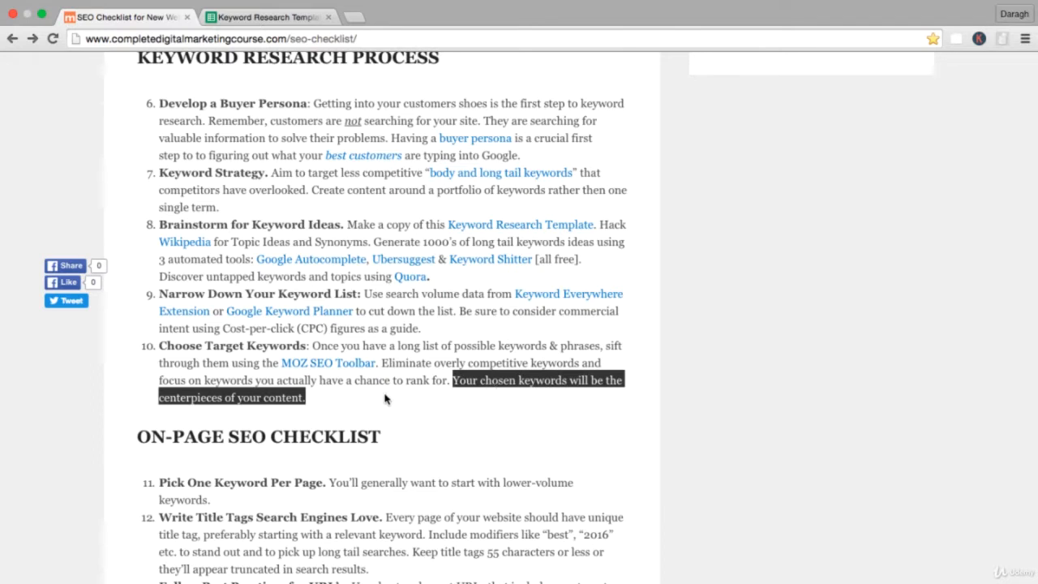
left_click(432, 333)
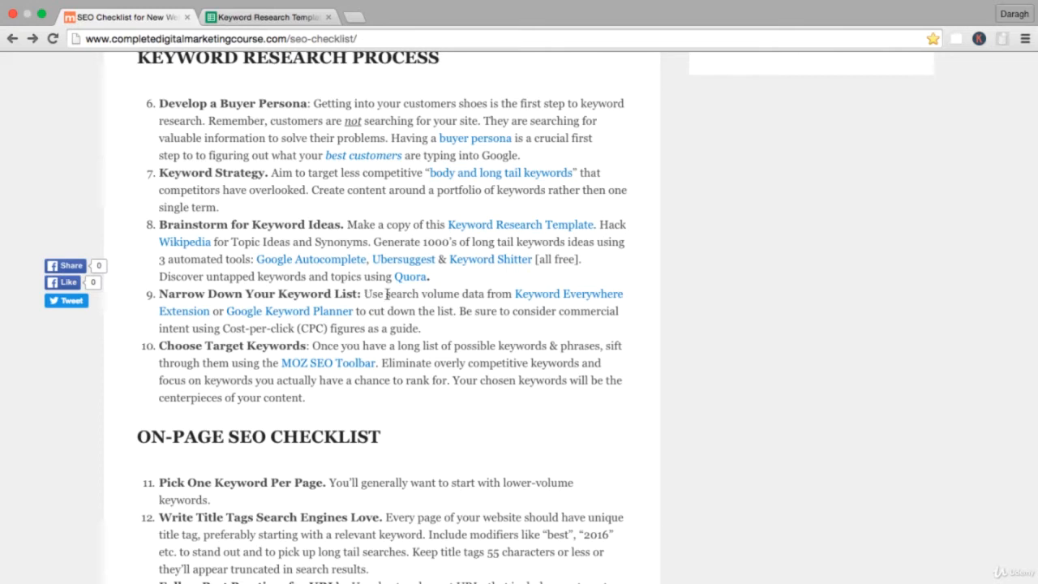
left_click_drag(387, 294, 486, 289)
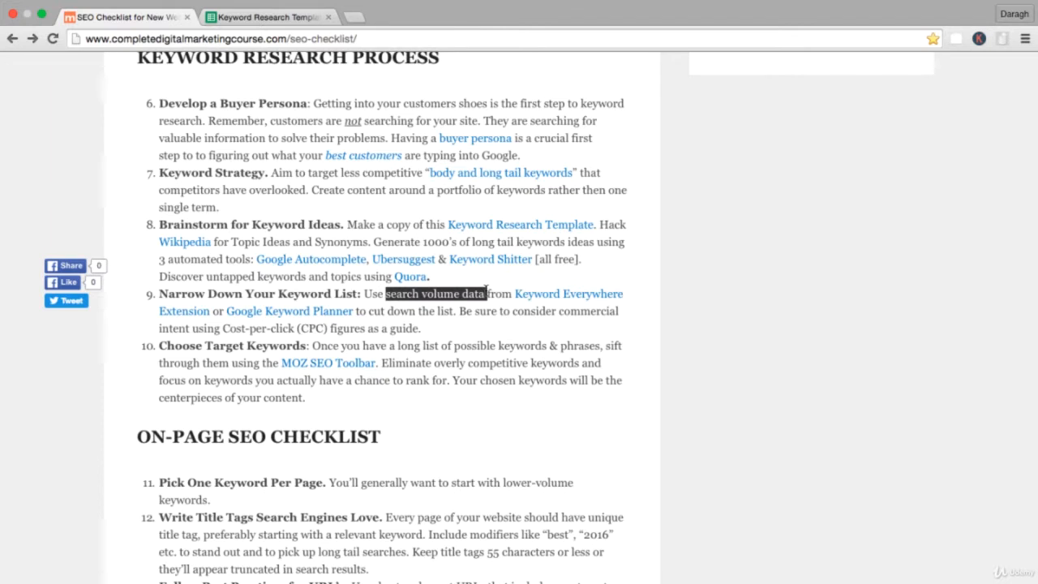
Switch to the Keyword Research Template spreadsheet and review its Topic and Keyword columns
left_click(264, 17)
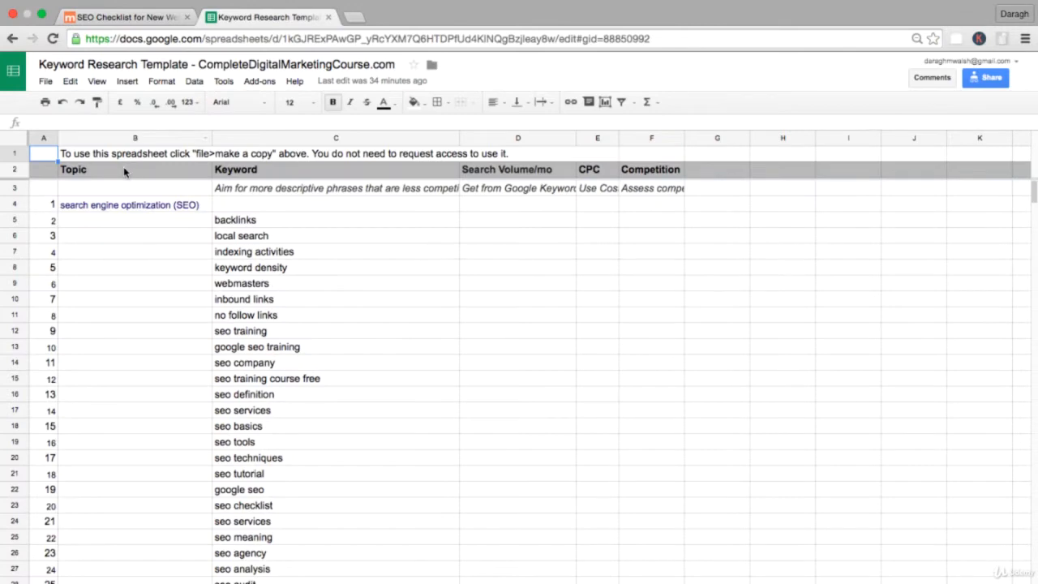
left_click(126, 138)
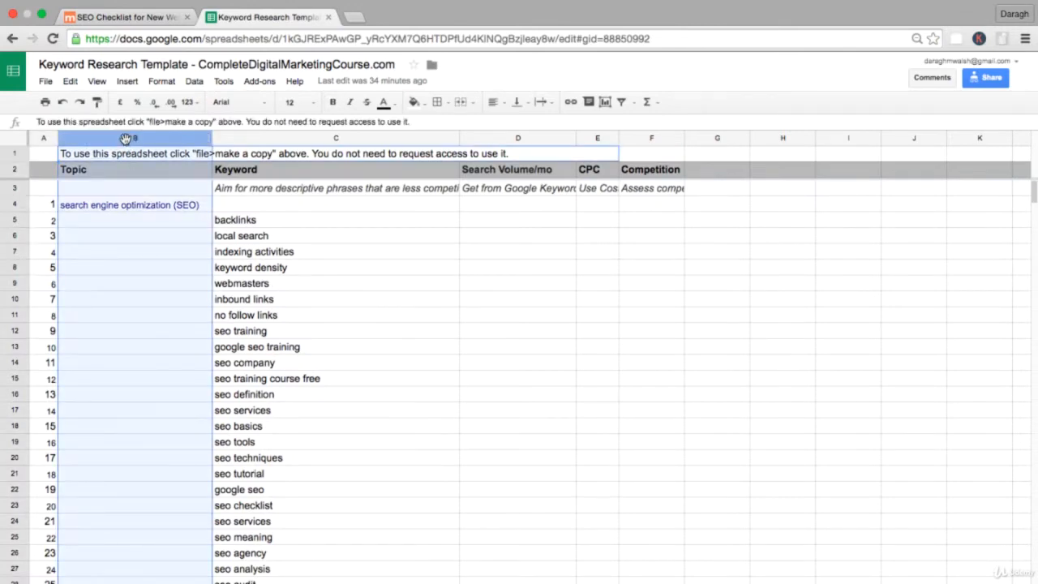
left_click(243, 139)
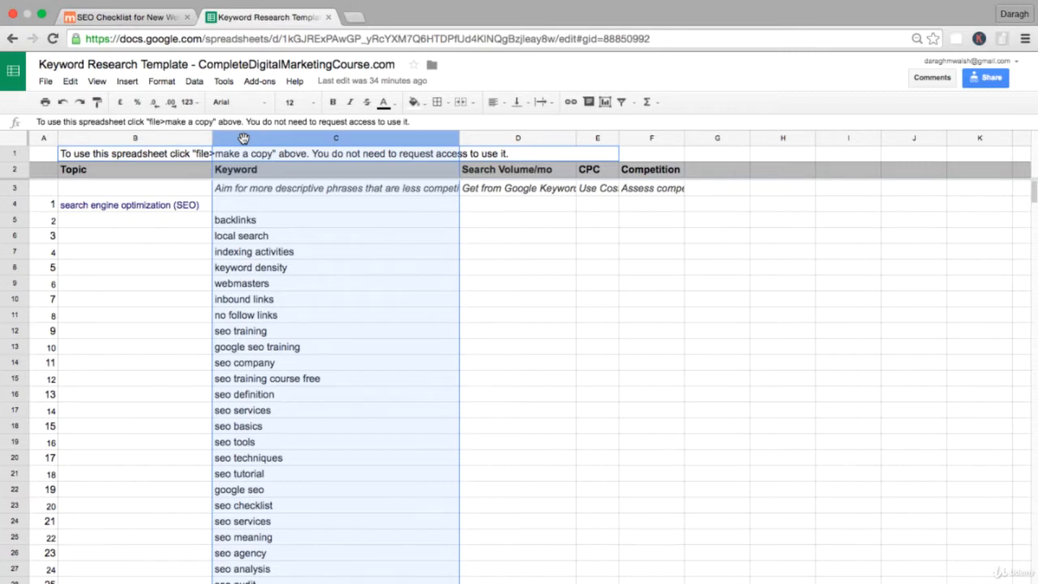
left_click(297, 235)
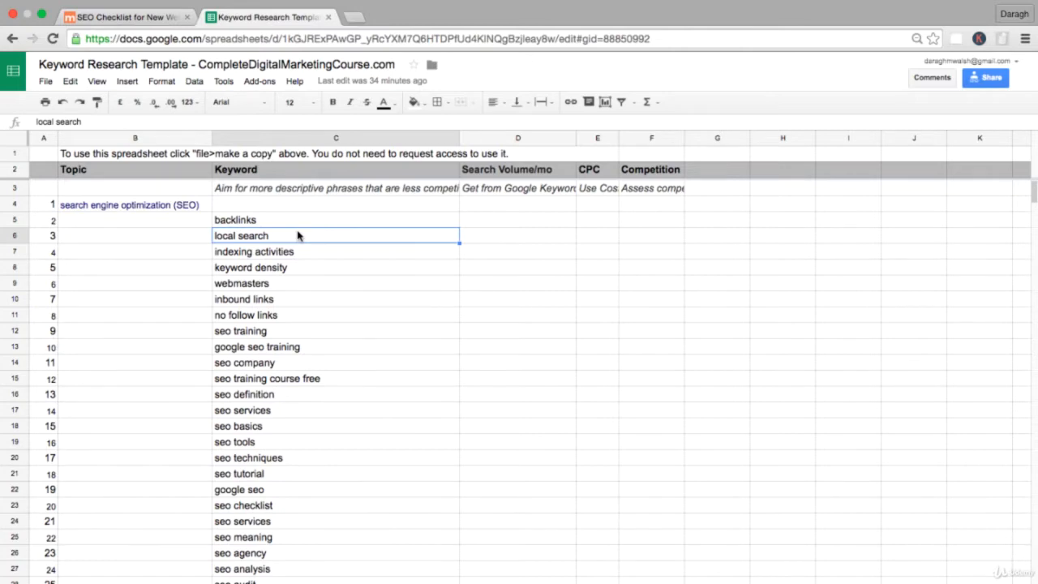
Return to the SEO checklist and highlight search volume data, commercial intent and Cost-per-click (CPC) in the "Narrow Down Your Keyword List" item
left_click(140, 13)
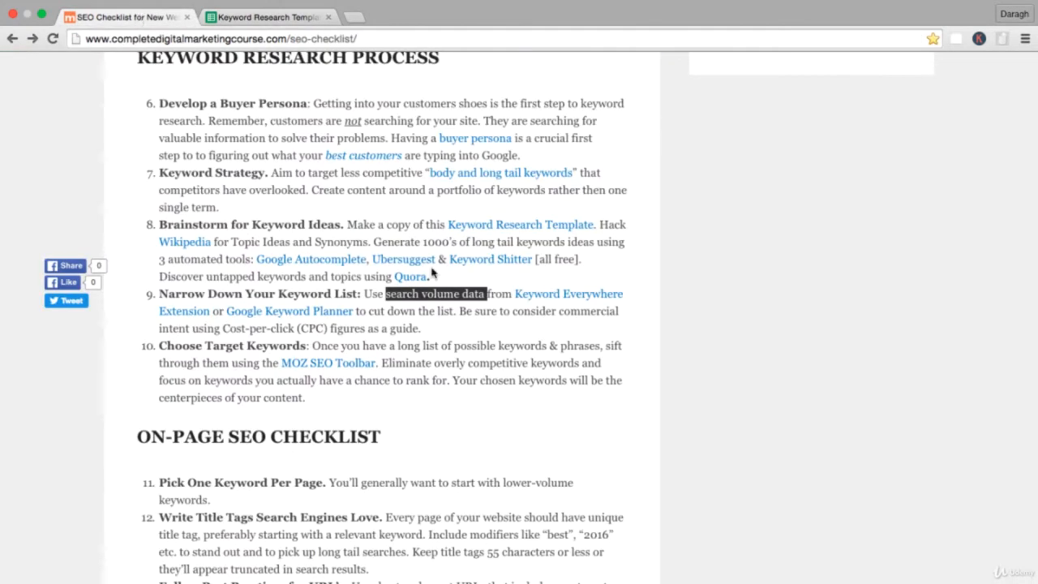
left_click(420, 310)
left_click_drag(385, 293, 485, 294)
left_click(471, 304)
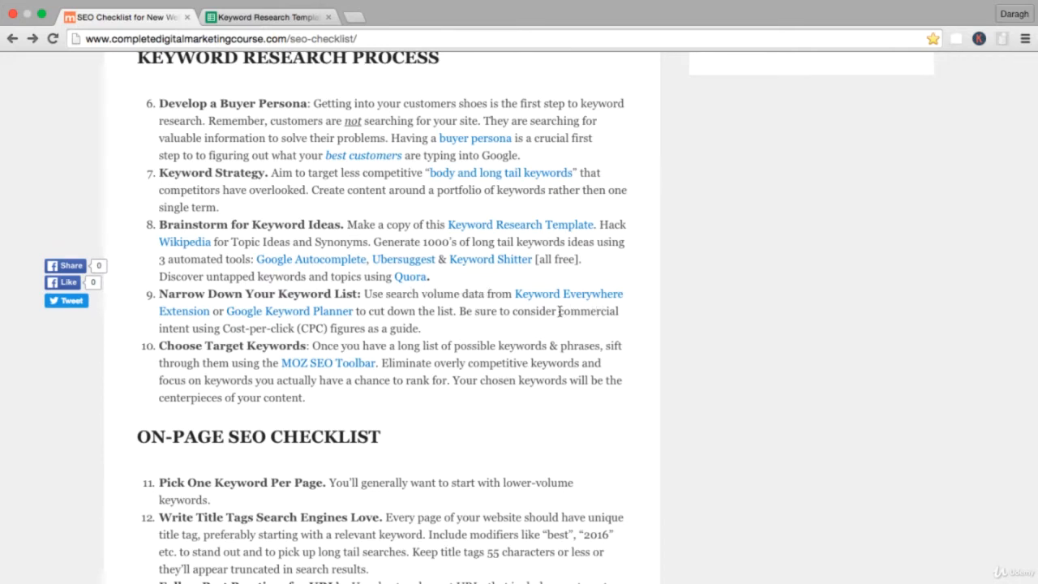
left_click_drag(559, 312, 190, 328)
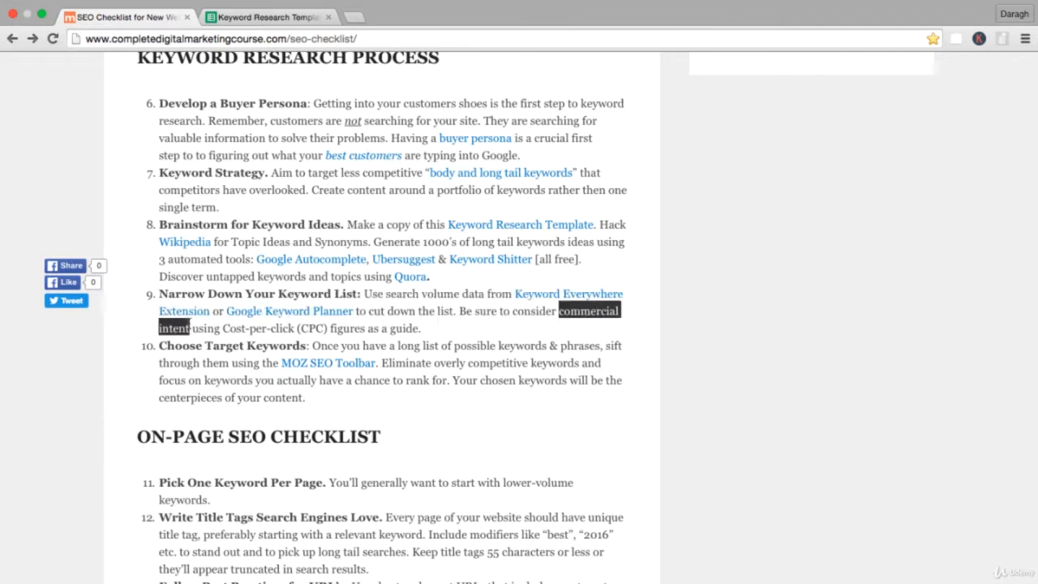
left_click(262, 327)
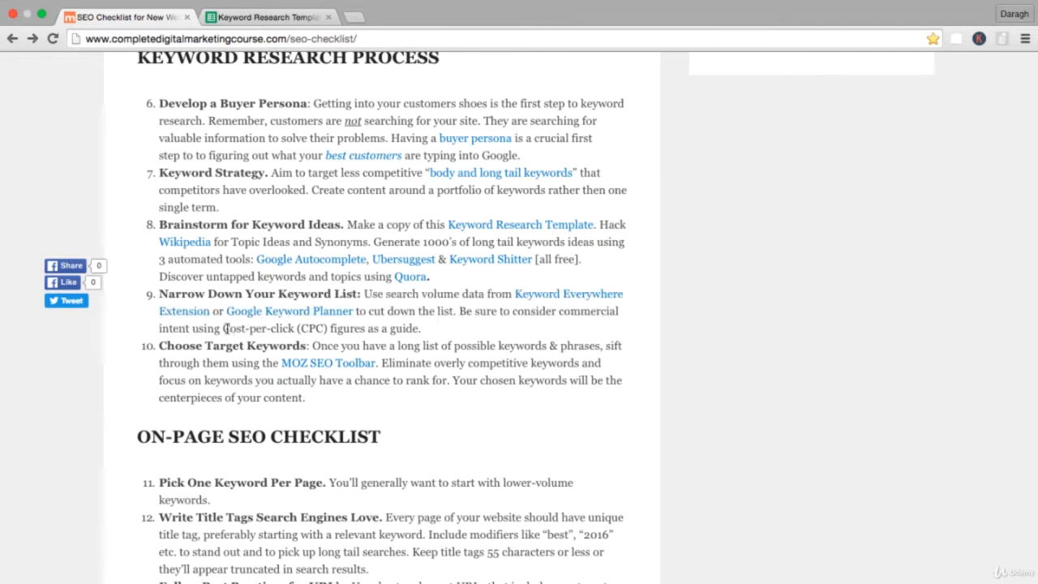
left_click_drag(226, 328, 331, 327)
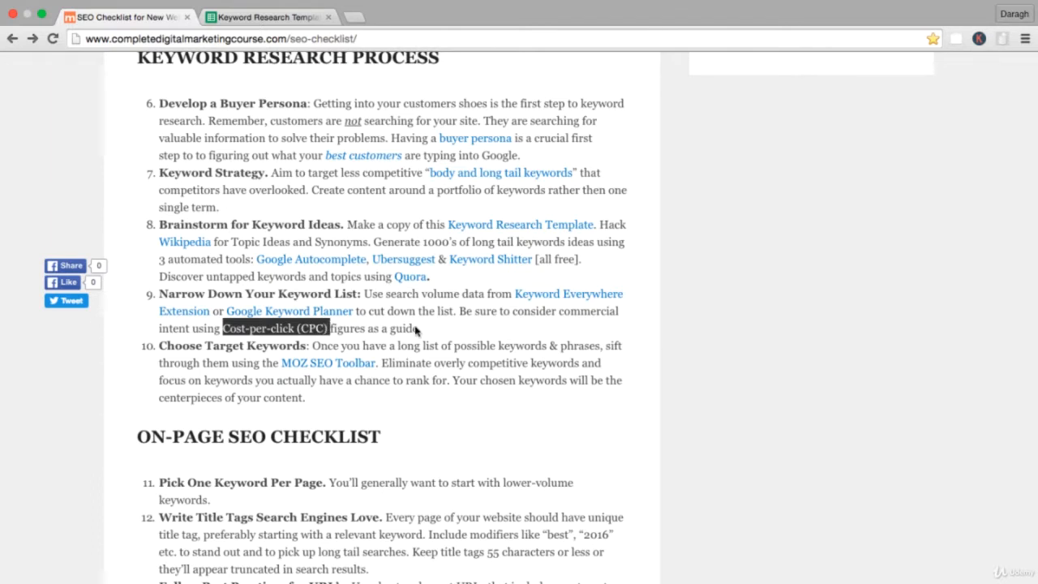
left_click(444, 337)
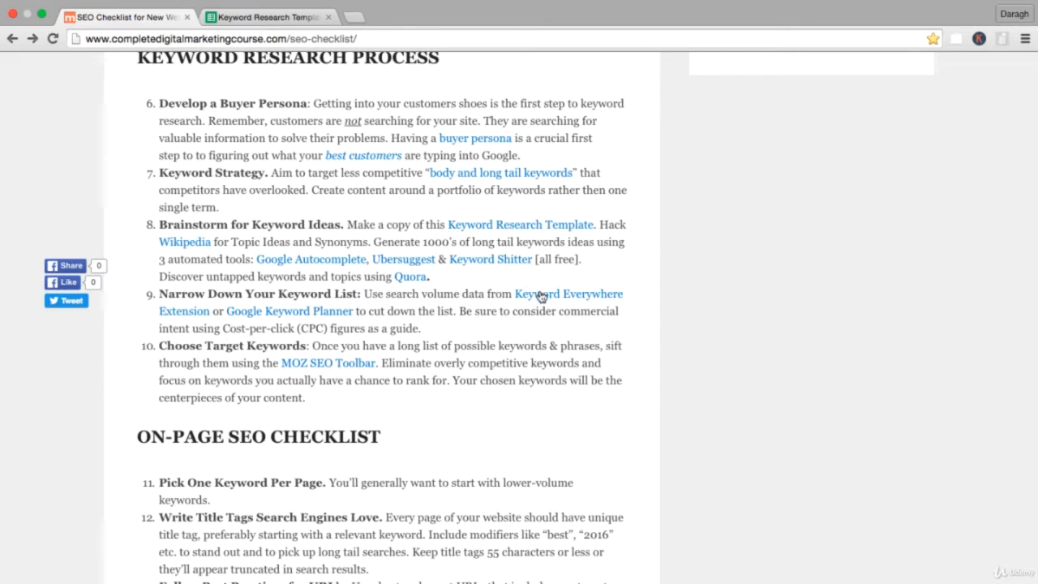
Open the Google Keyword Planner page linked in the "Narrow Down Your Keyword List" item of the SEO checklist
left_click(309, 315)
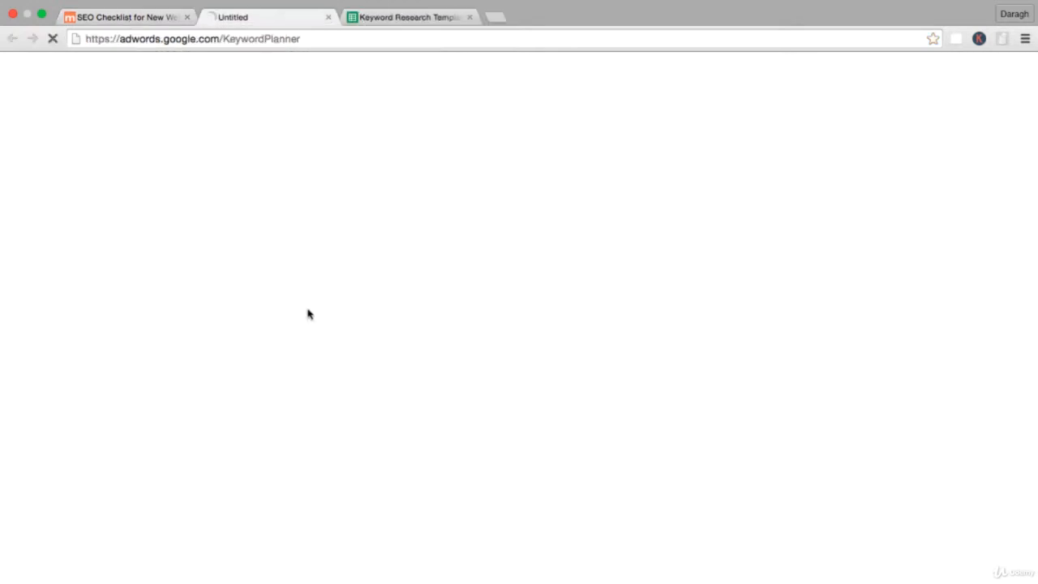
left_click(386, 19)
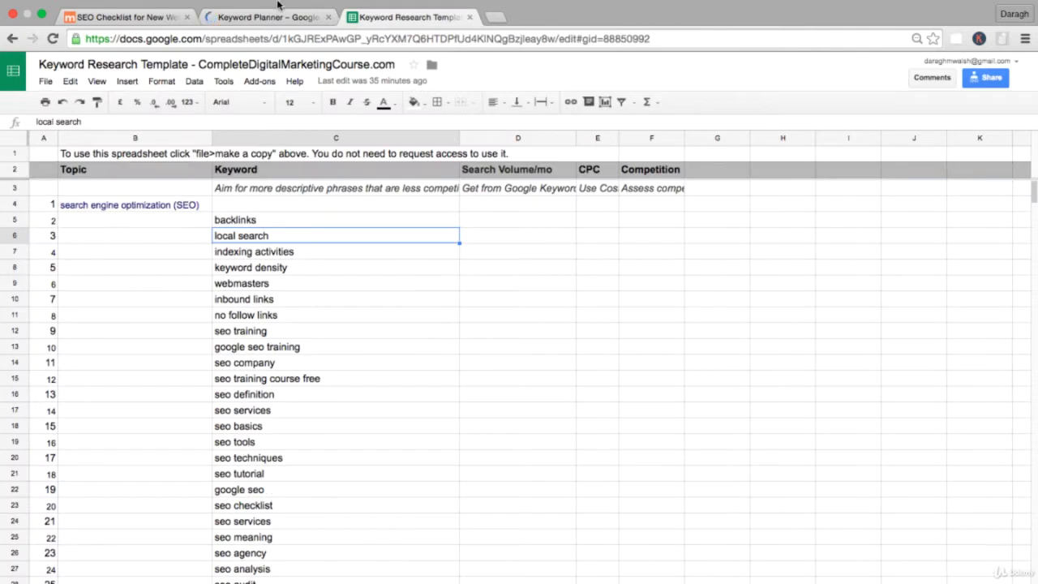
left_click(257, 18)
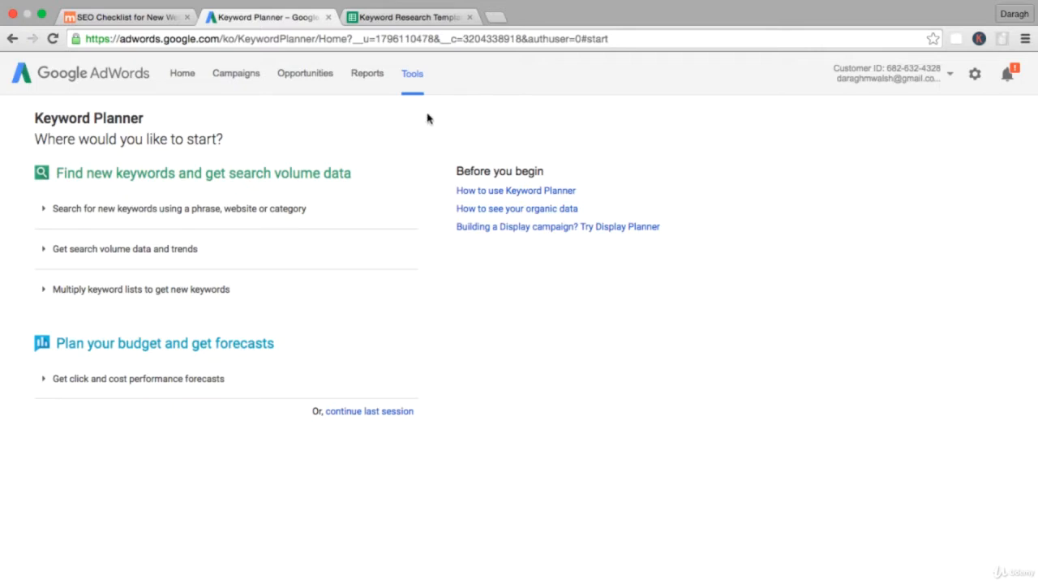
Look at where Keyword Planner is listed among the AdWords tools and where the SEO checklist links to it
left_click(415, 74)
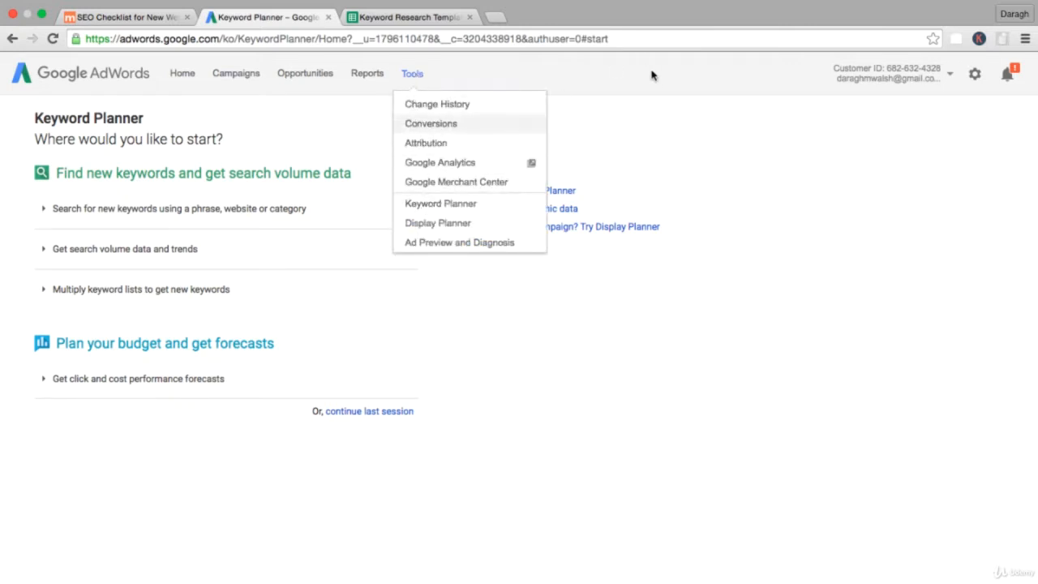
left_click(649, 113)
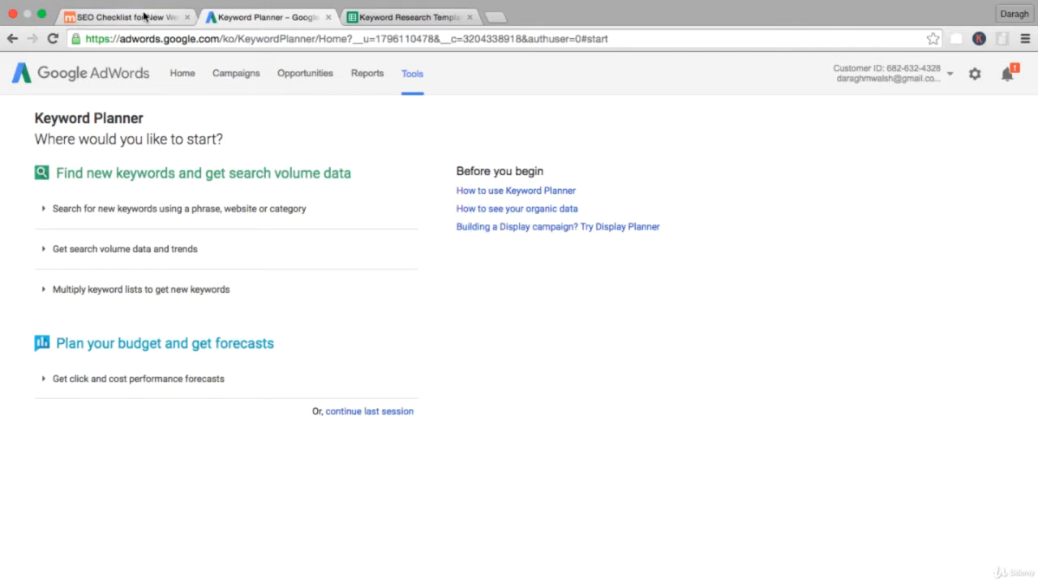
left_click(144, 17)
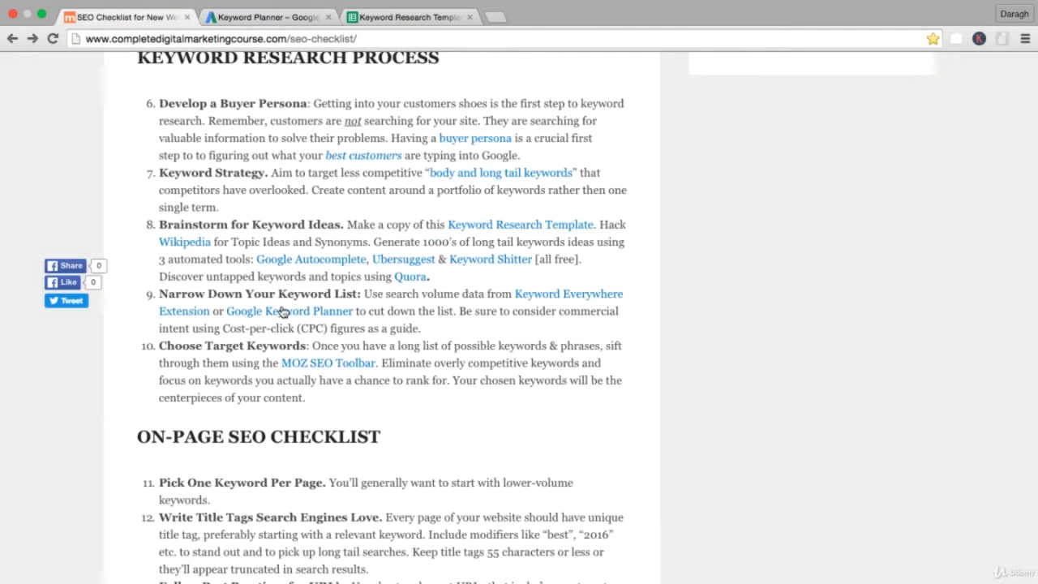
left_click(267, 17)
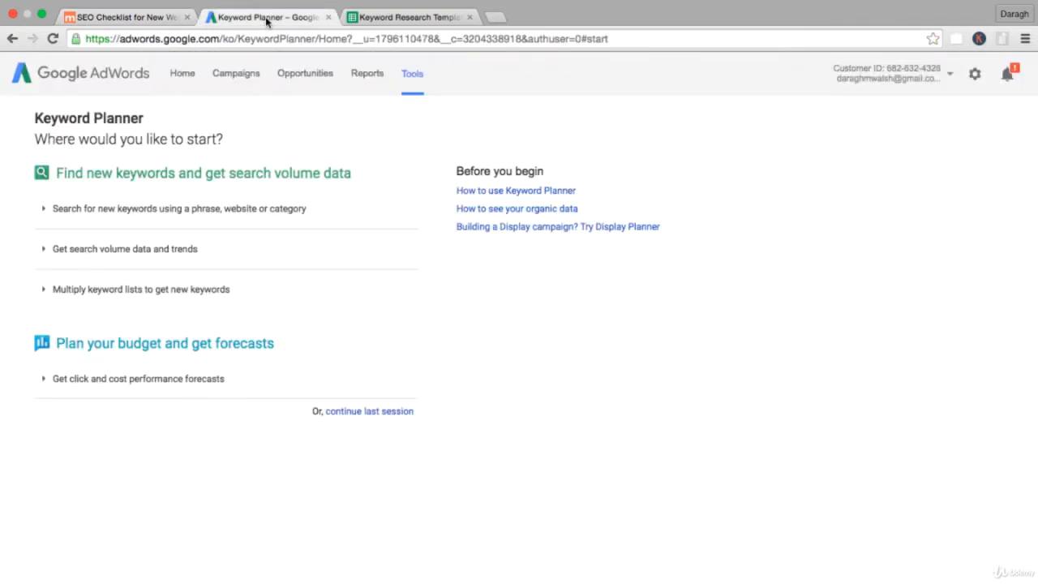
Get new keyword ideas for the product or service "seo" and review their monthly searches, competition and suggested bids
left_click(44, 209)
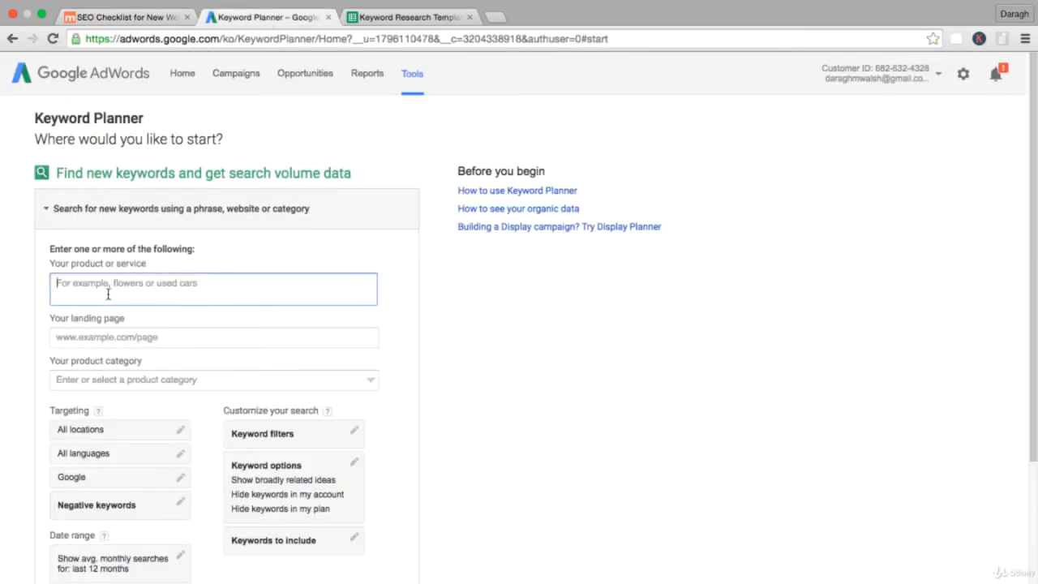
left_click(110, 287)
type("seo")
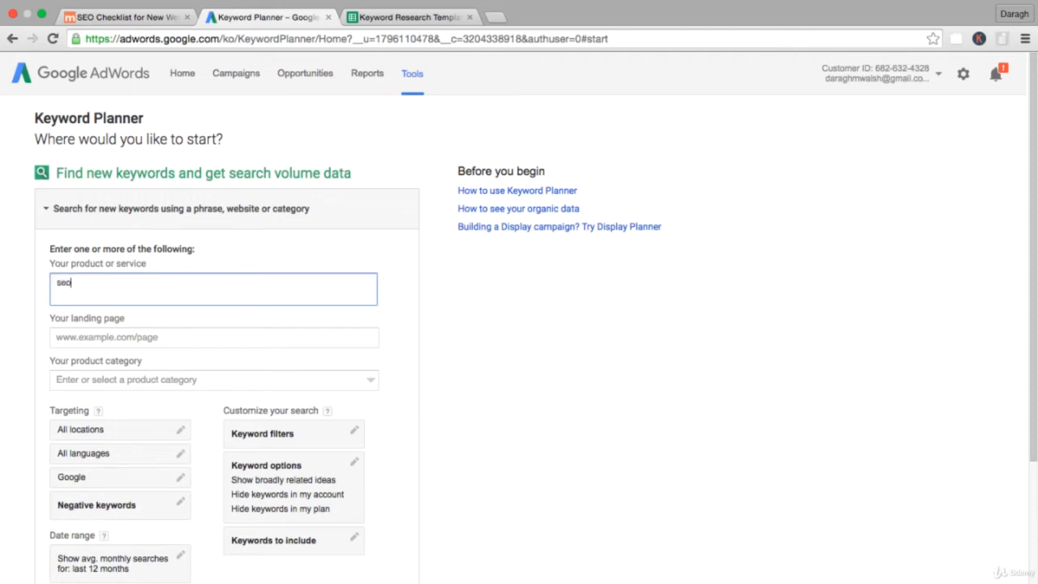
left_click(50, 208)
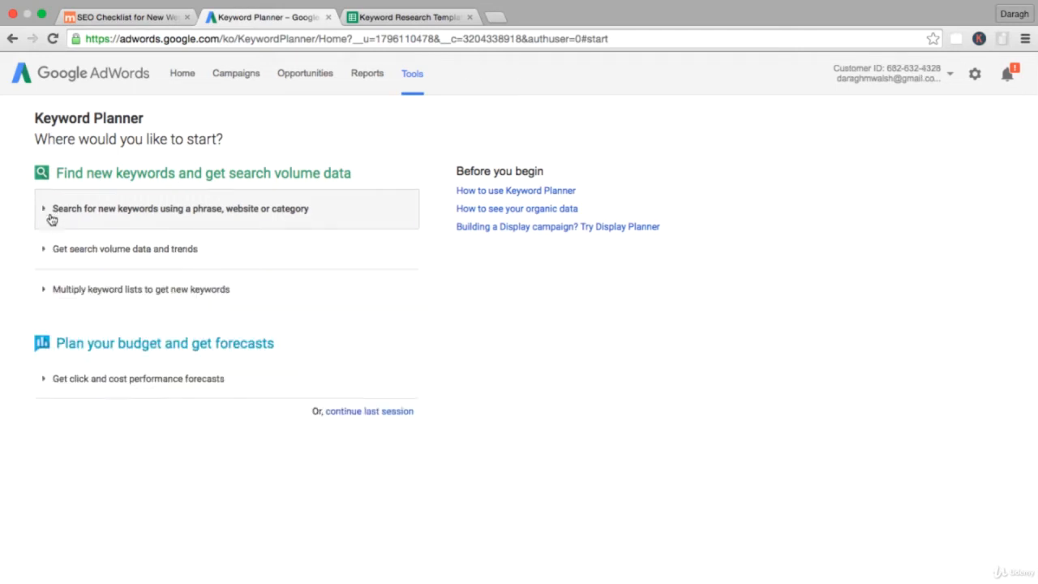
left_click(46, 249)
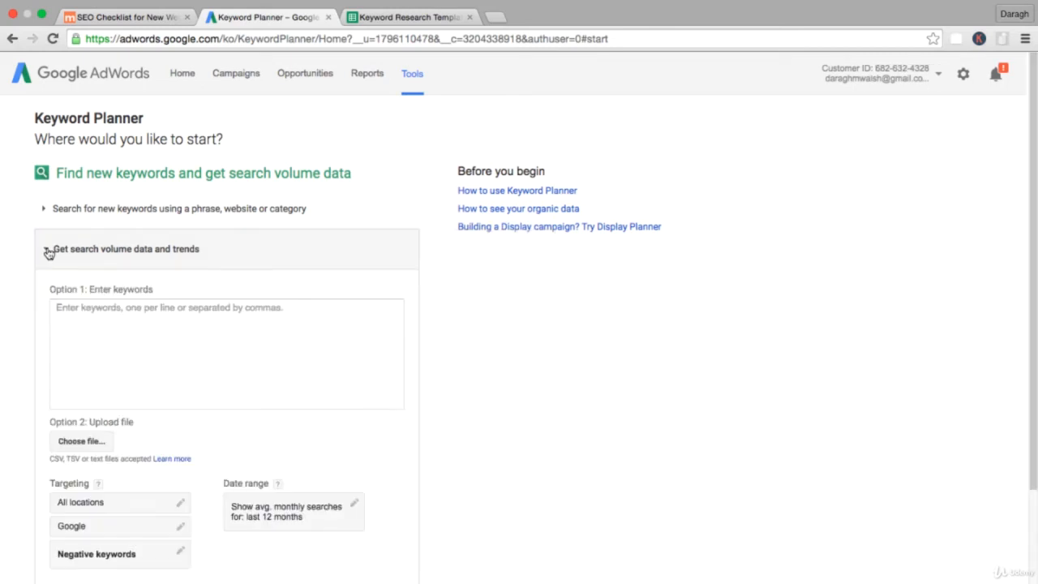
left_click(47, 249)
left_click(47, 210)
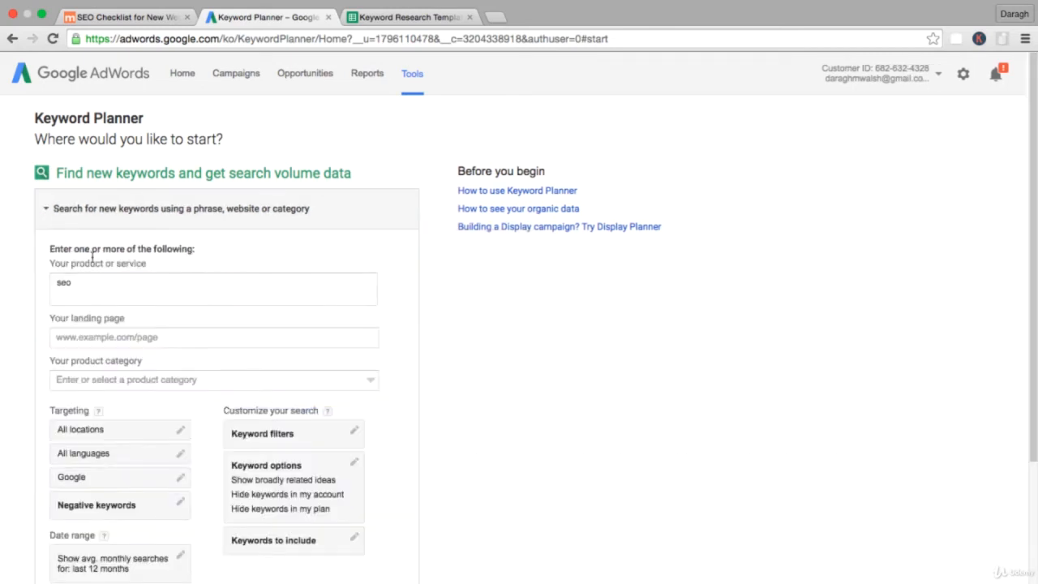
left_click(92, 286)
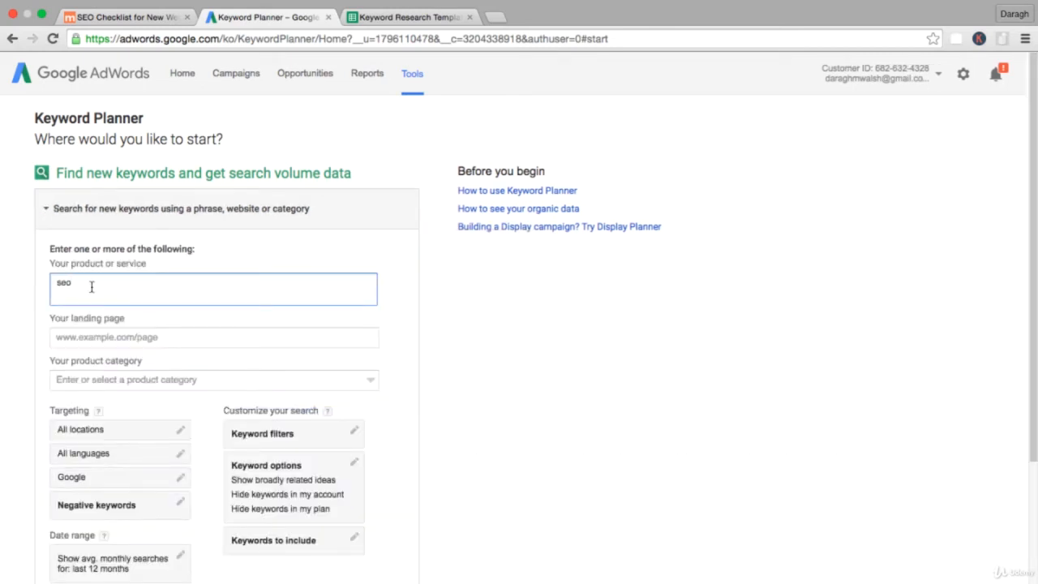
scroll(92, 286, "down", 2)
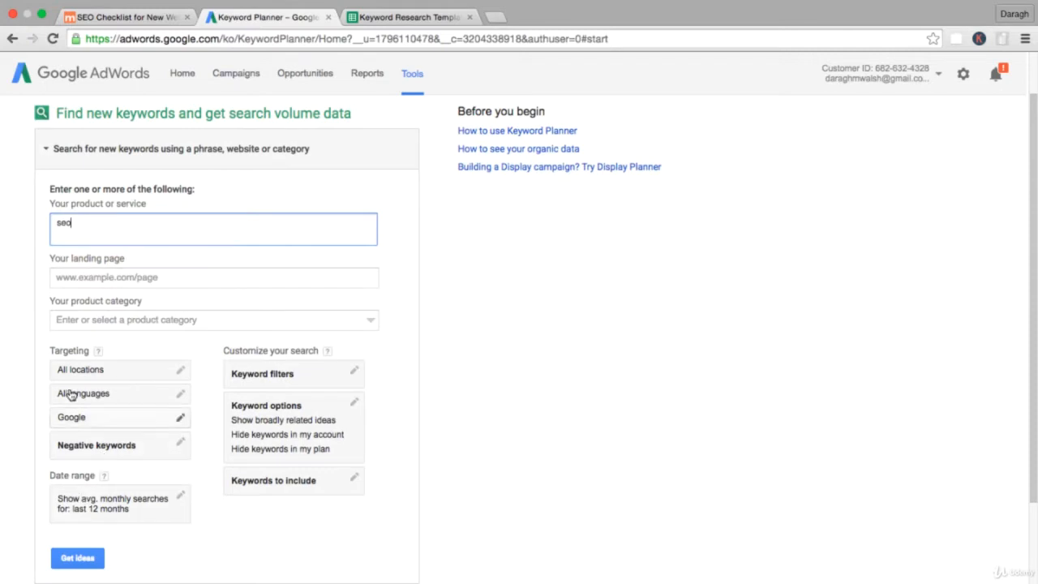
left_click(78, 558)
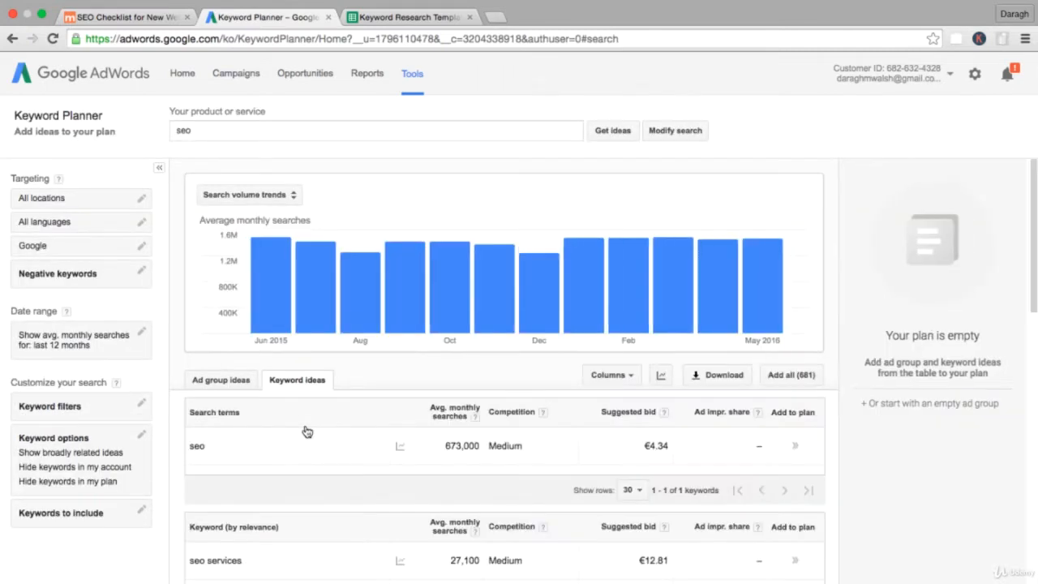
scroll(304, 376, "down", 5)
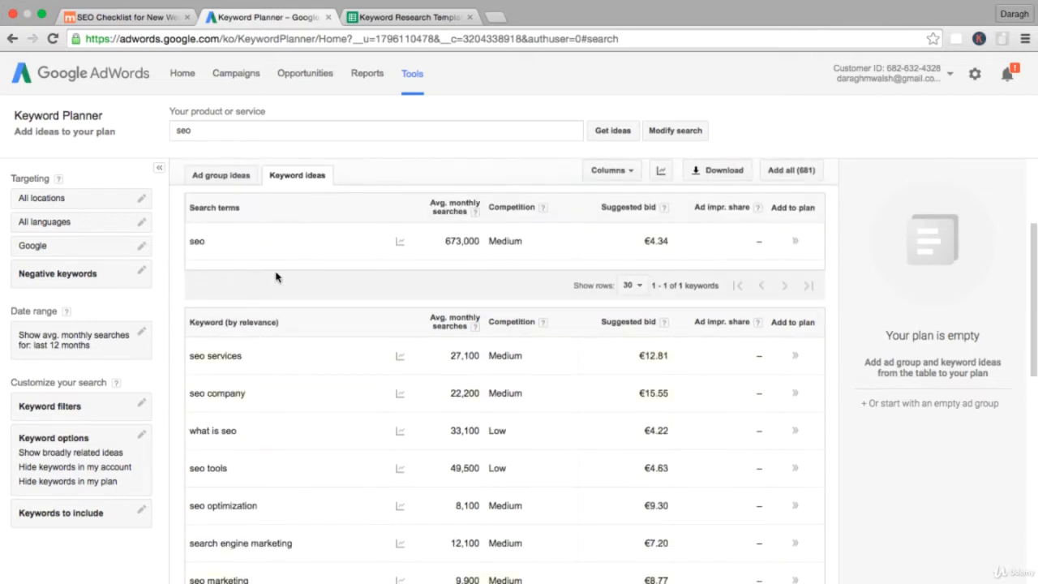
scroll(276, 277, "up", 2)
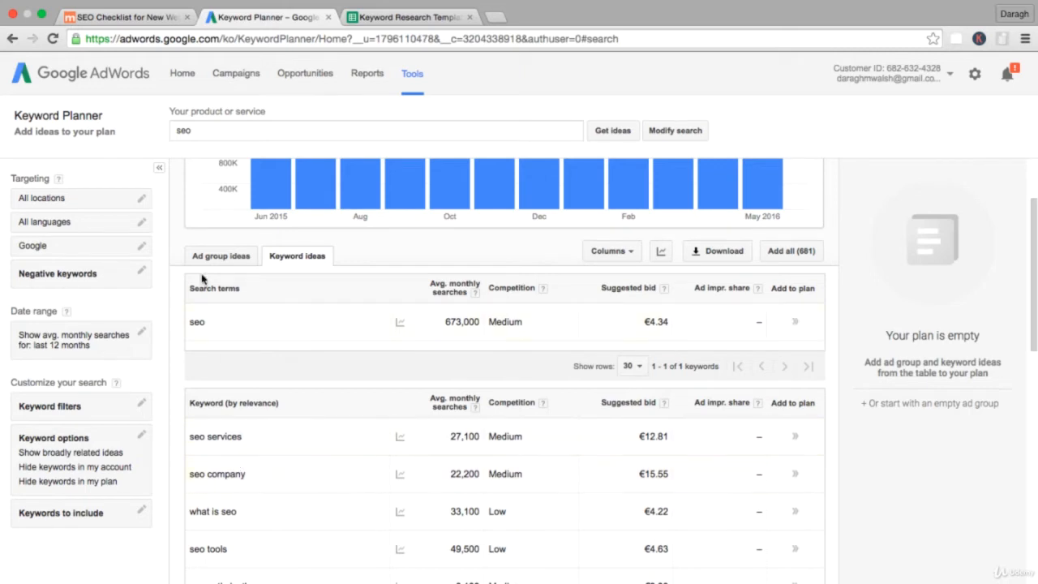
Go back to the Keyword Planner start page and expand the form for getting search volume data and trends
left_click(13, 38)
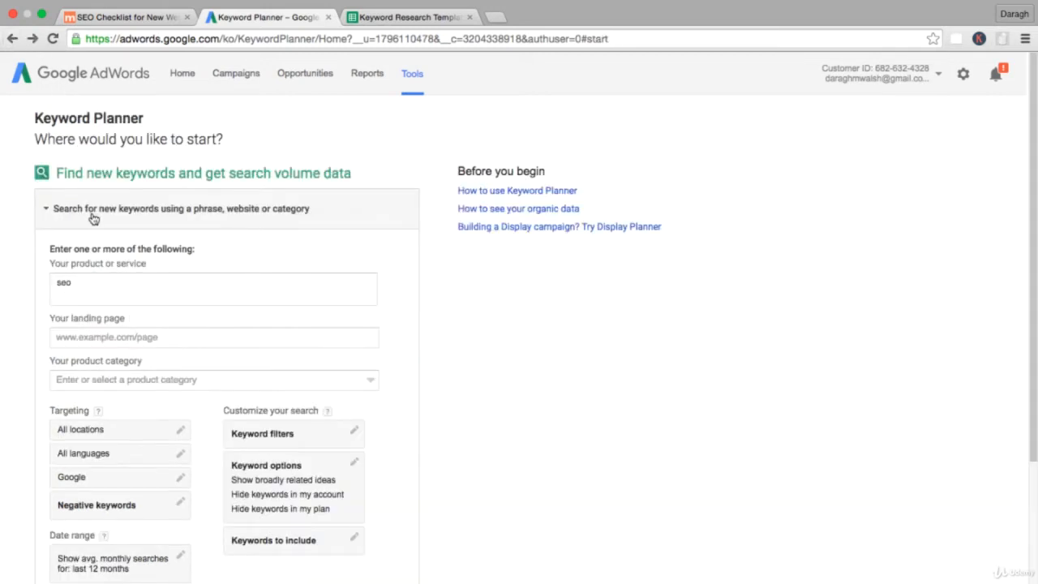
left_click(61, 209)
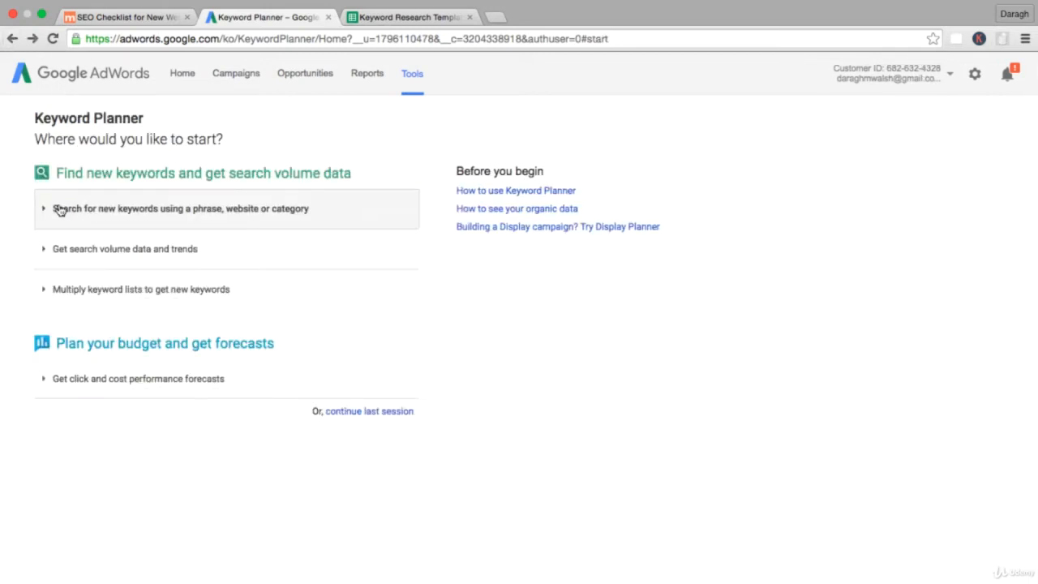
left_click(57, 251)
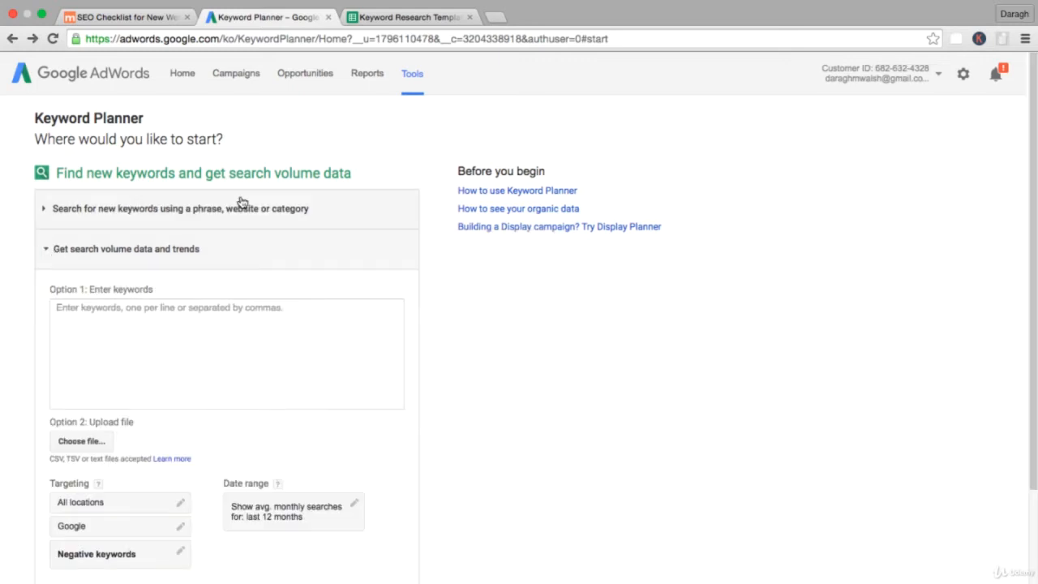
Copy the spreadsheet's keywords from "backlinks" to "seo audit checklist pdf" into Keyword Planner's search volume keyword list
left_click(381, 17)
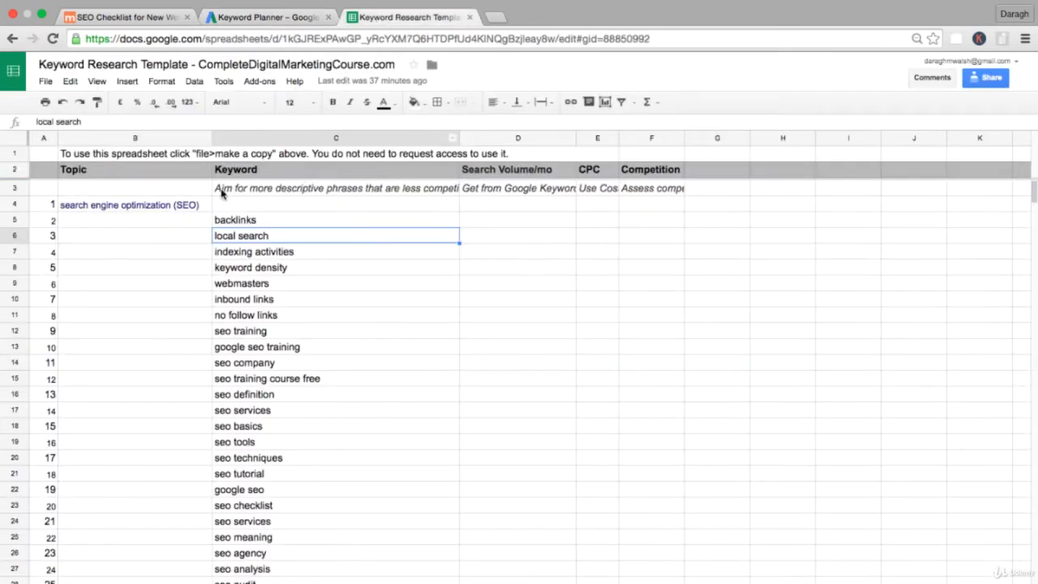
left_click_drag(235, 219, 260, 467)
key("super+c")
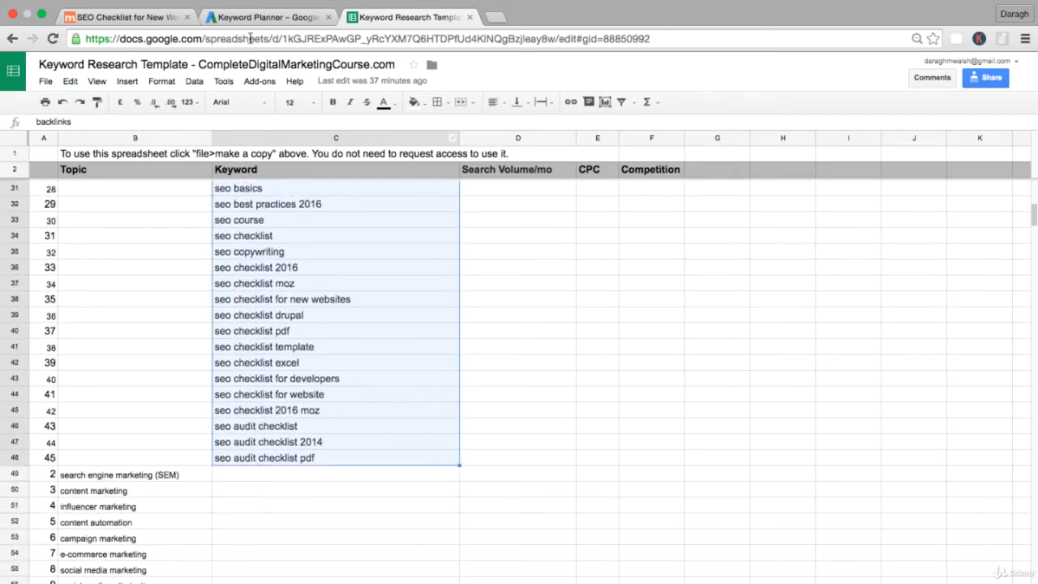
left_click(249, 18)
left_click(111, 311)
key("super+v")
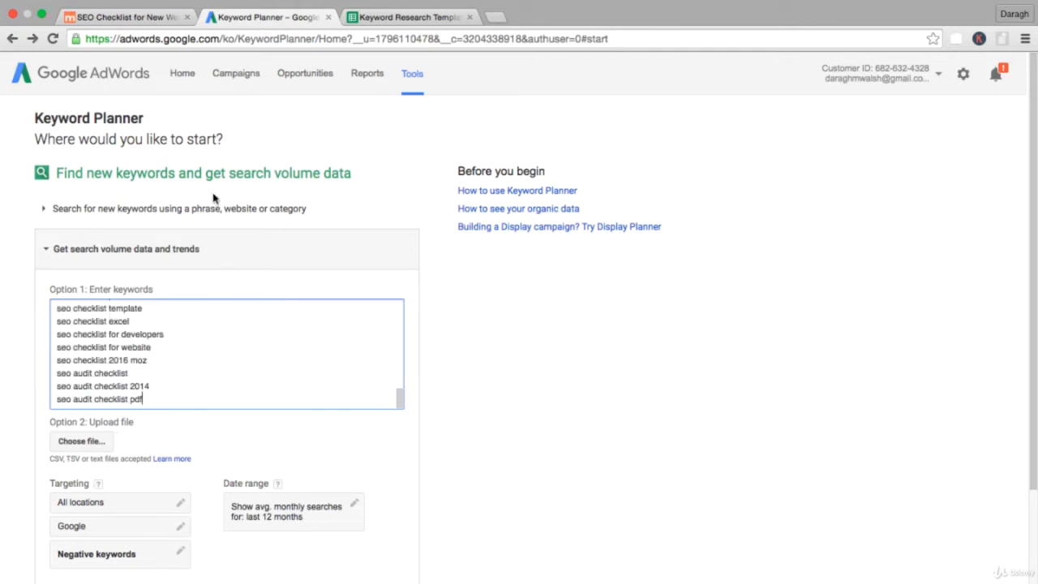
Add the spreadsheet topics from "search engine marketing (SEM)" to "email marketing" at the end of the Keyword Planner keyword list
left_click(401, 16)
scroll(160, 438, "down", 3)
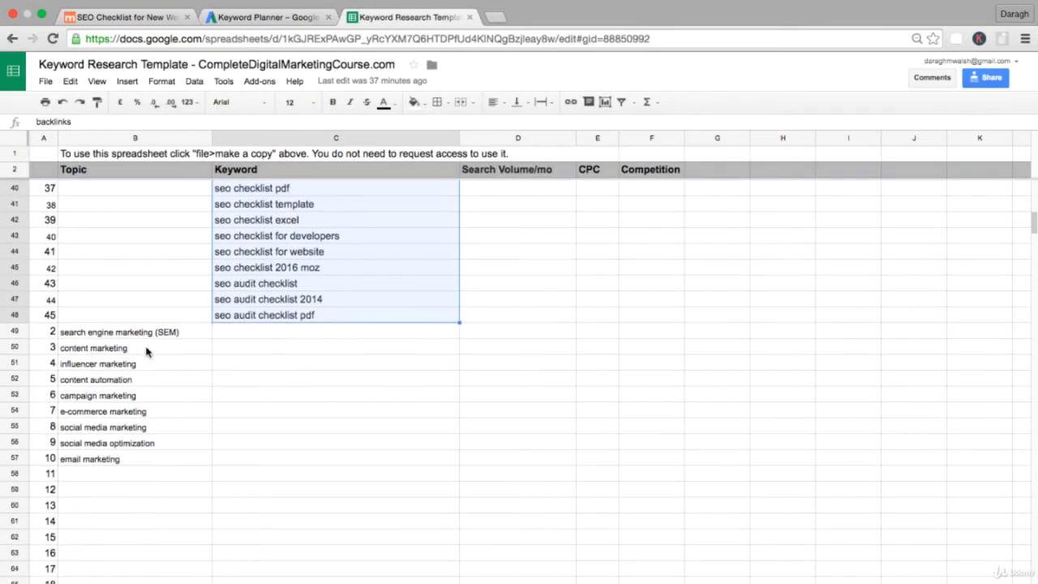
left_click_drag(149, 334, 142, 464)
key("super+c")
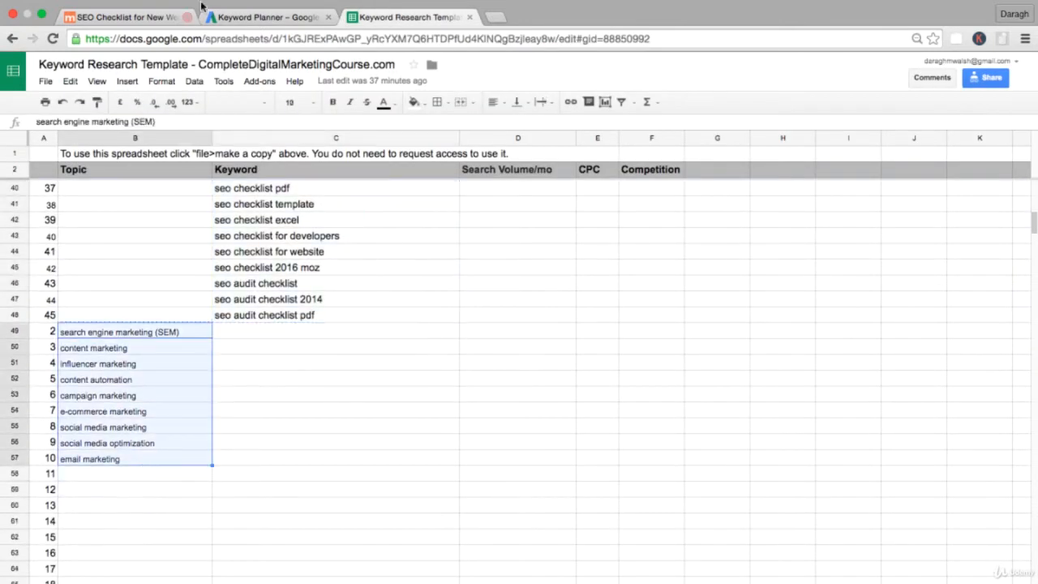
left_click(260, 17)
left_click(56, 394)
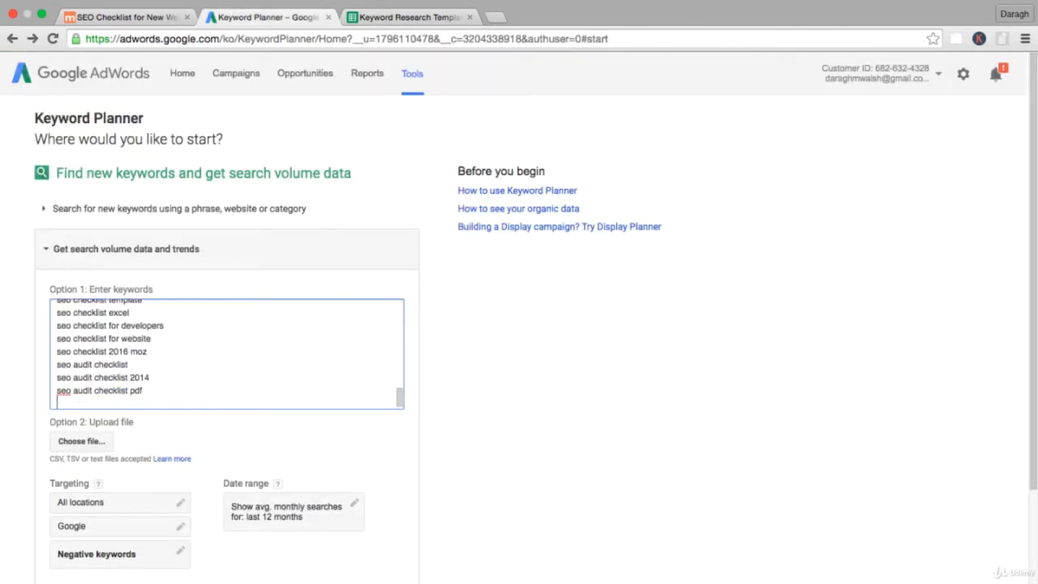
key("super+v")
Copy the topic "search engine optimization (SEO)" from the spreadsheet onto a new last line of the Keyword Planner keyword list
left_click(371, 18)
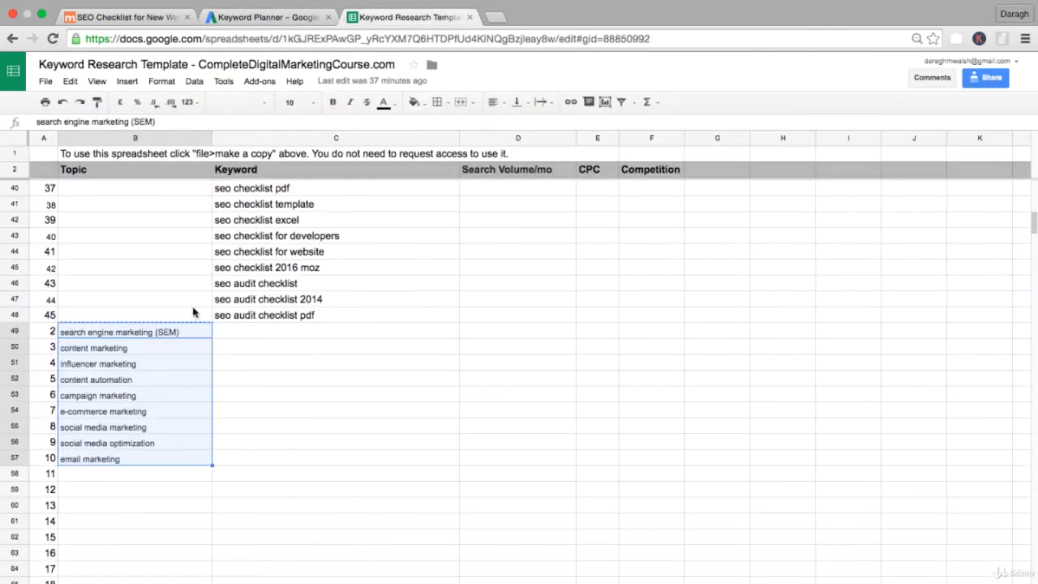
scroll(194, 308, "up", 12)
left_click(165, 209)
key("super+c")
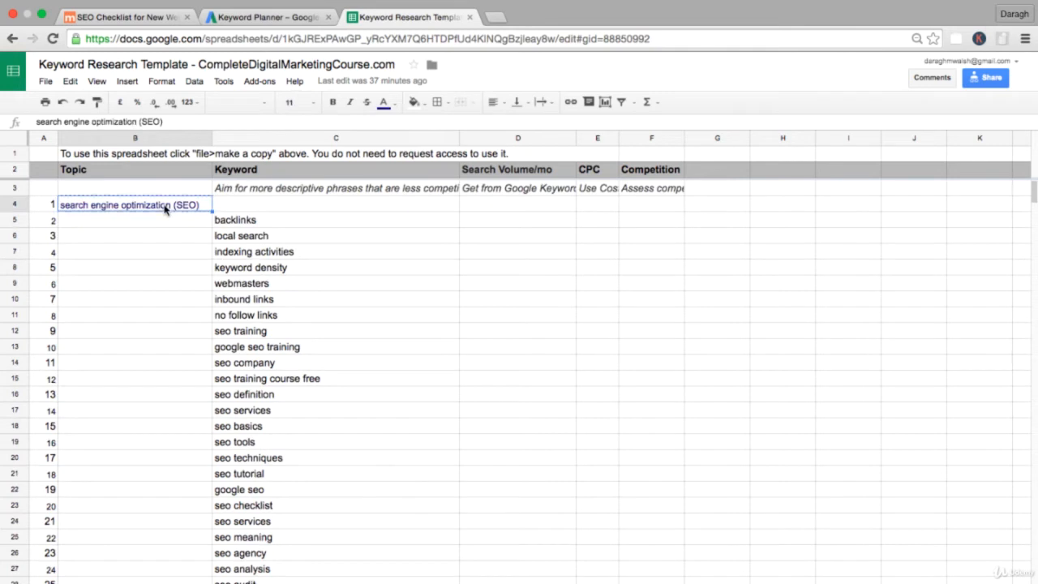
left_click(273, 18)
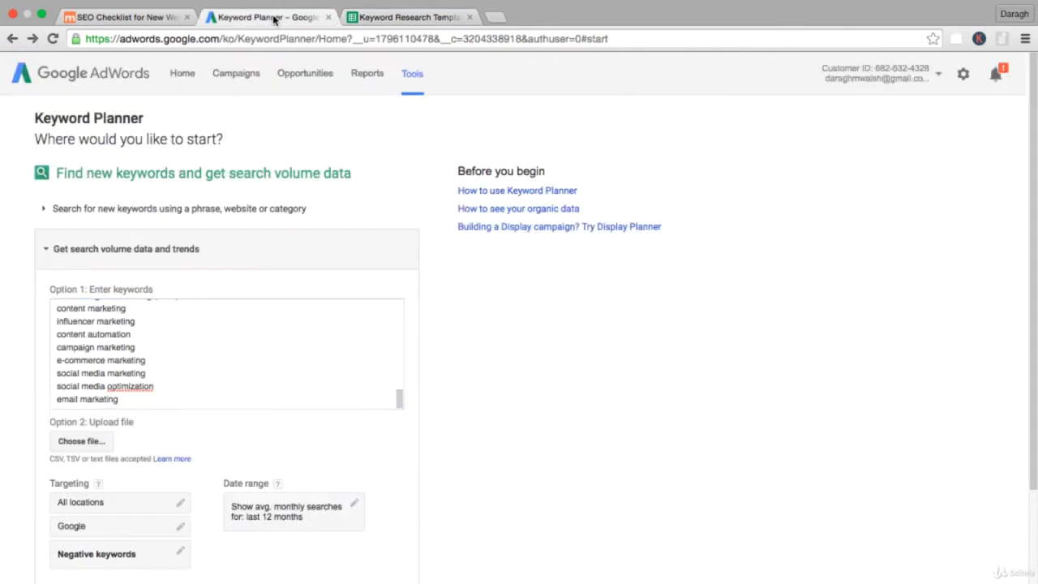
left_click(160, 395)
key("Return")
key("super+v")
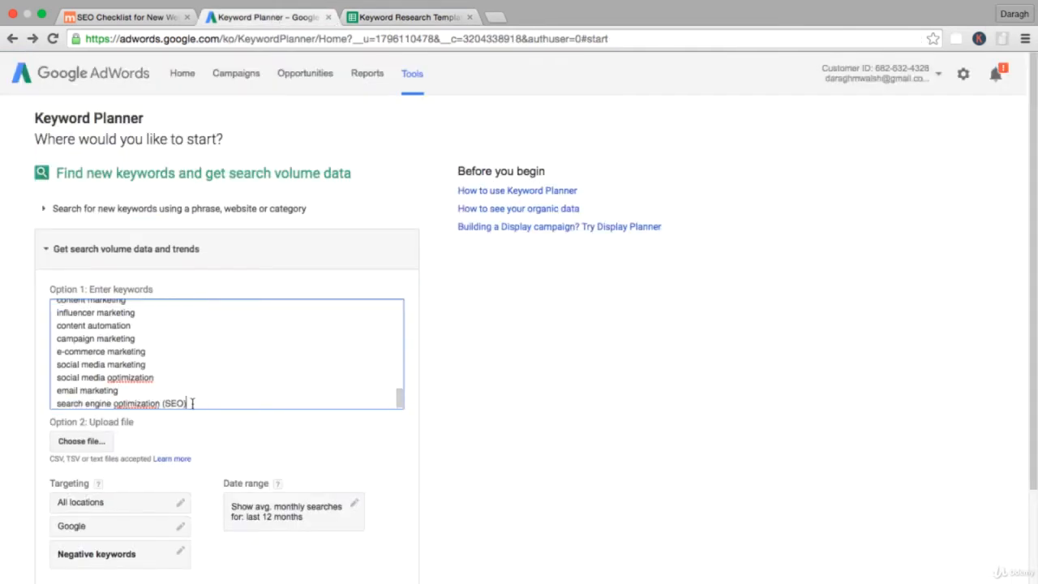
Split "search engine optimization (SEO)" into two keywords, putting "SEO" on its own line without parentheses
left_click_drag(187, 403, 161, 403)
key("BackSpace")
key("Return")
key("super+v")
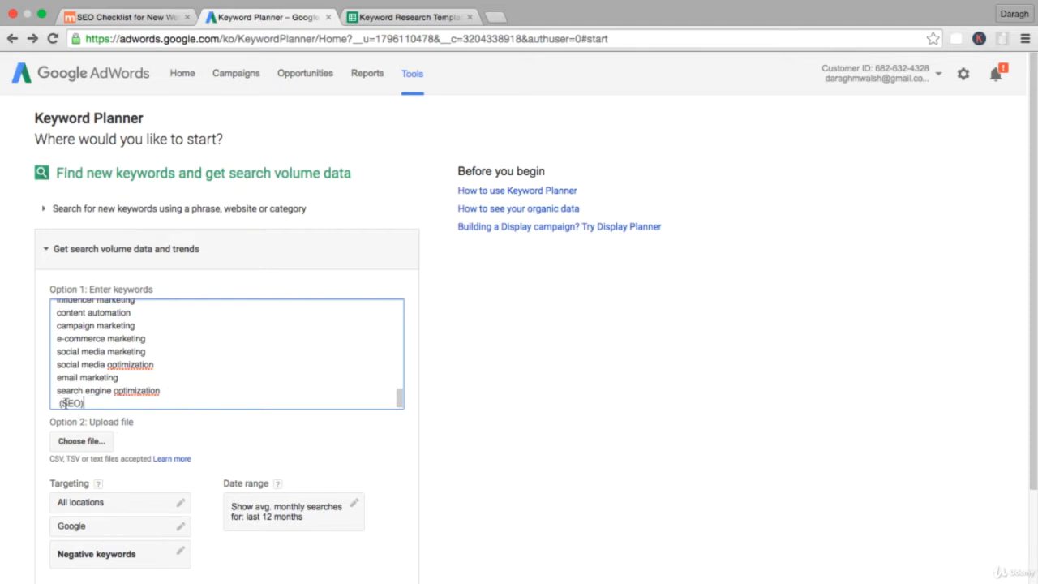
key("BackSpace")
key("BackSpace")
Cut "(SEM)" from the "search engine marketing" keyword and add "SEM" without parentheses as the list's last line
scroll(141, 383, "up", 5)
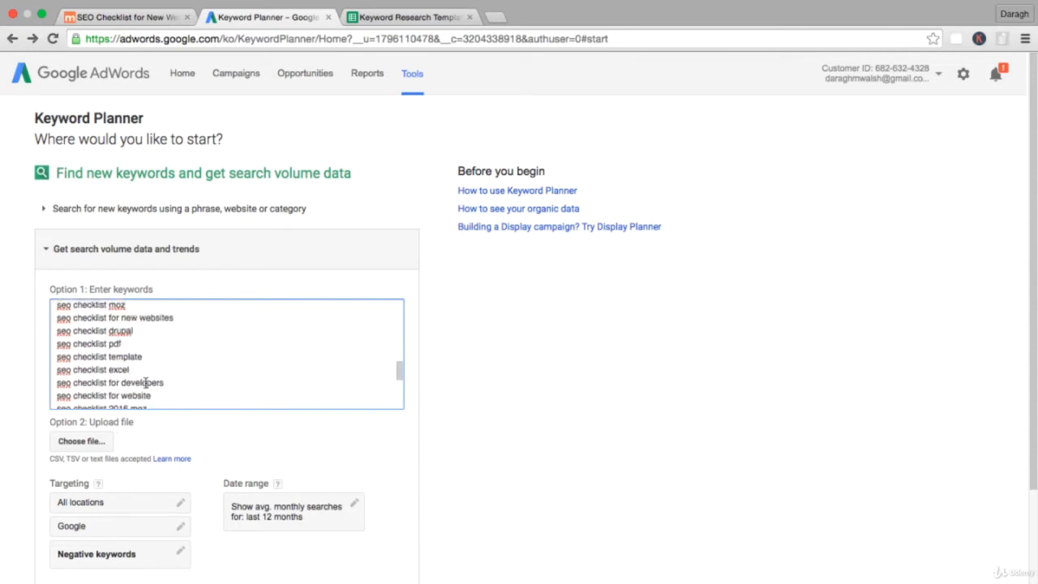
left_click_drag(189, 370, 150, 370)
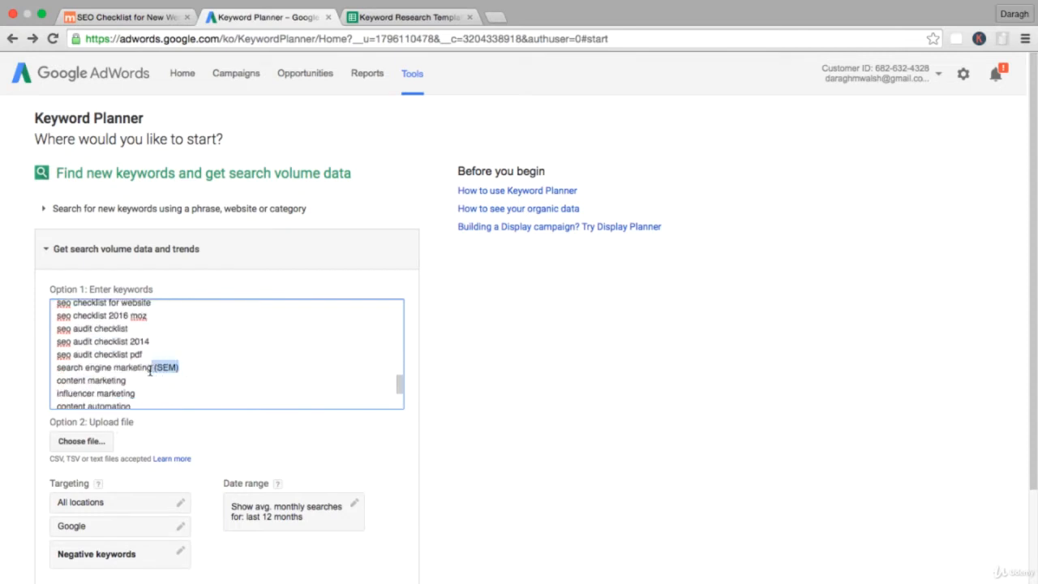
key("BackSpace")
scroll(197, 377, "down", 5)
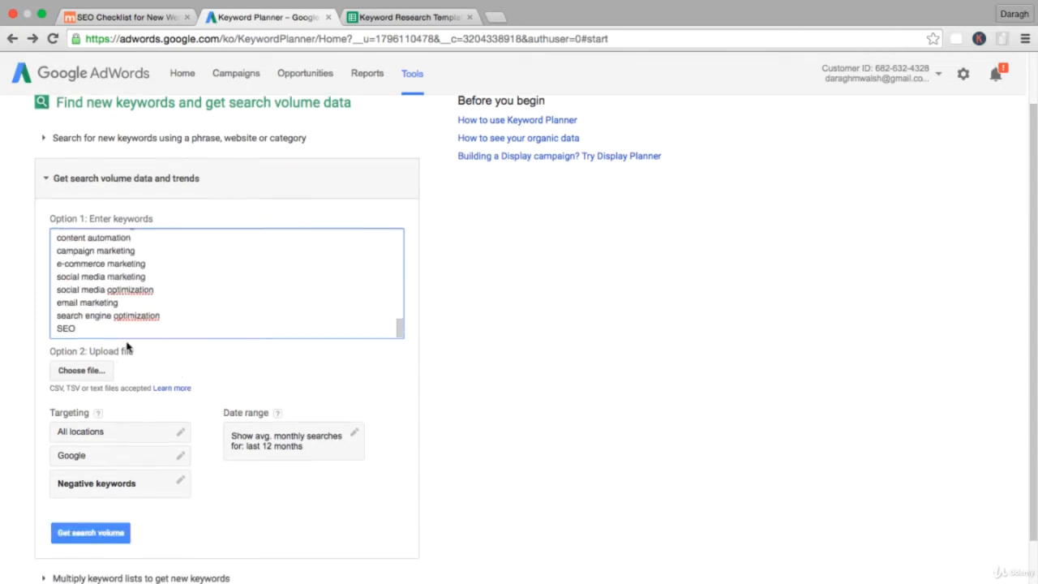
key("Return")
key("super+v")
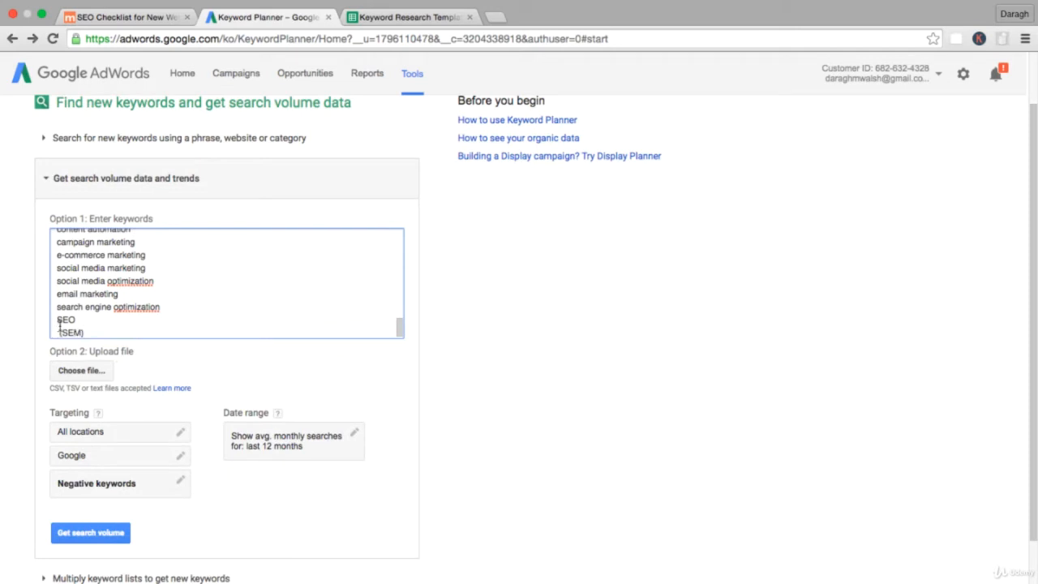
left_click(61, 332)
key("BackSpace")
key("BackSpace")
key("BackSpace")
Set the location targeting for the search volume data to the country United States
left_click(102, 435)
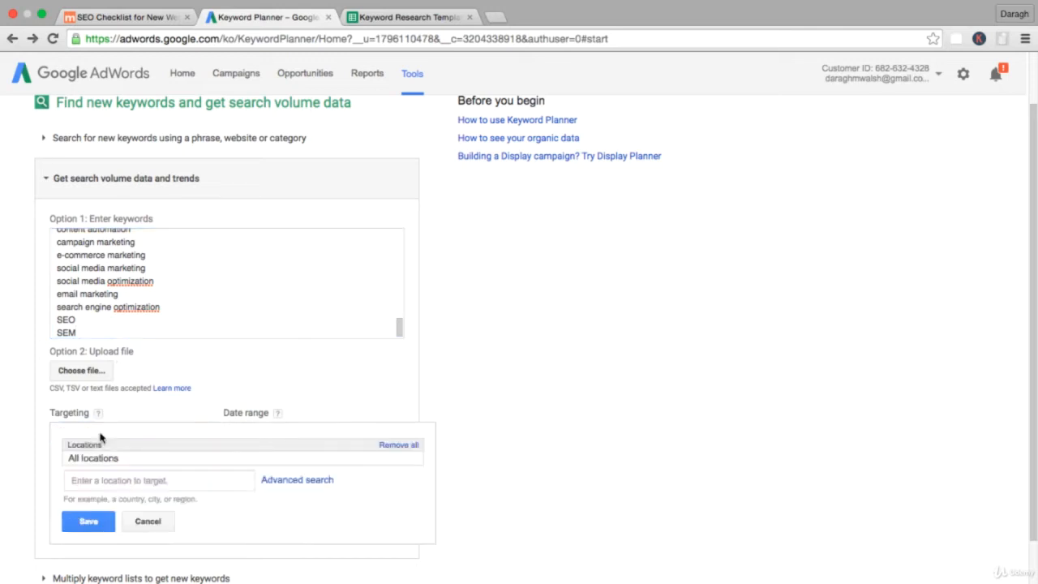
type("untied")
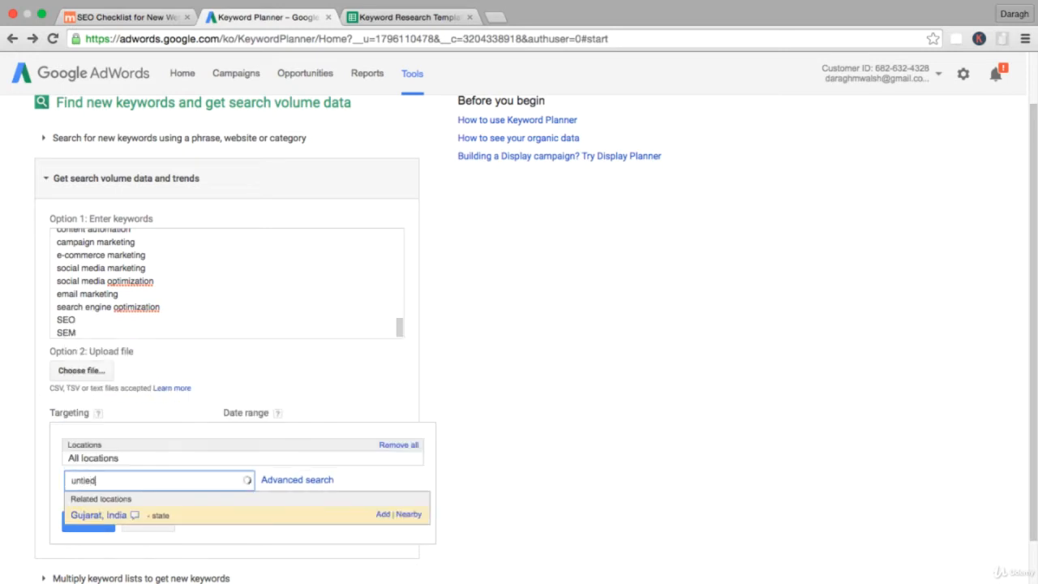
key("BackSpace")
key("BackSpace")
key("BackSpace")
key("BackSpace")
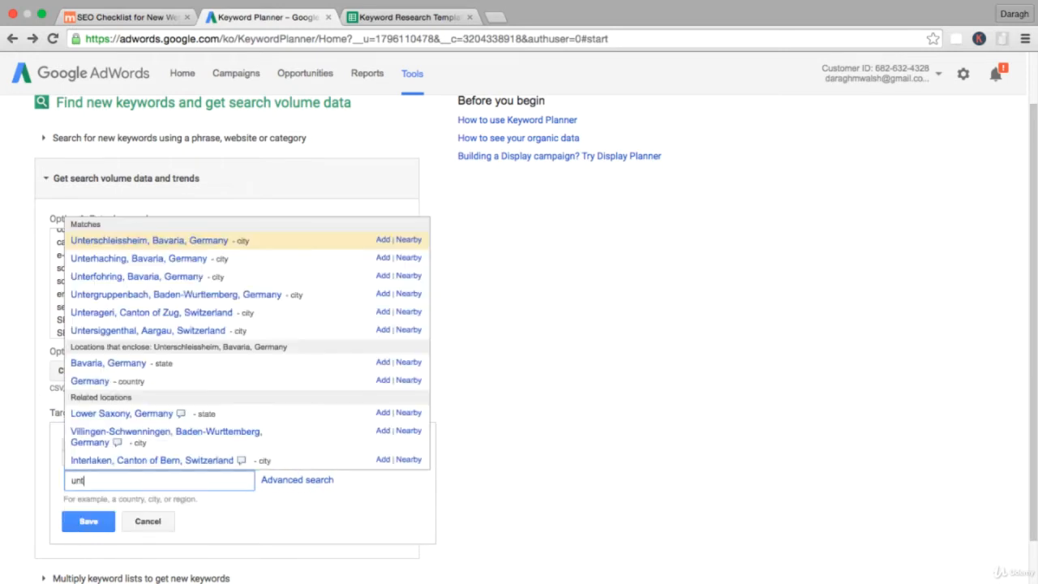
type("ited")
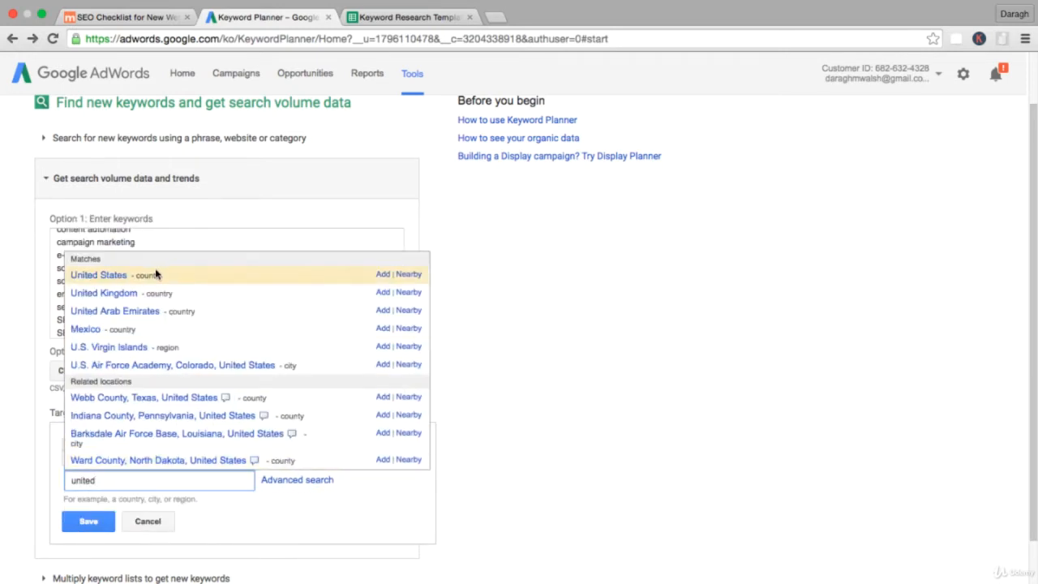
left_click(98, 274)
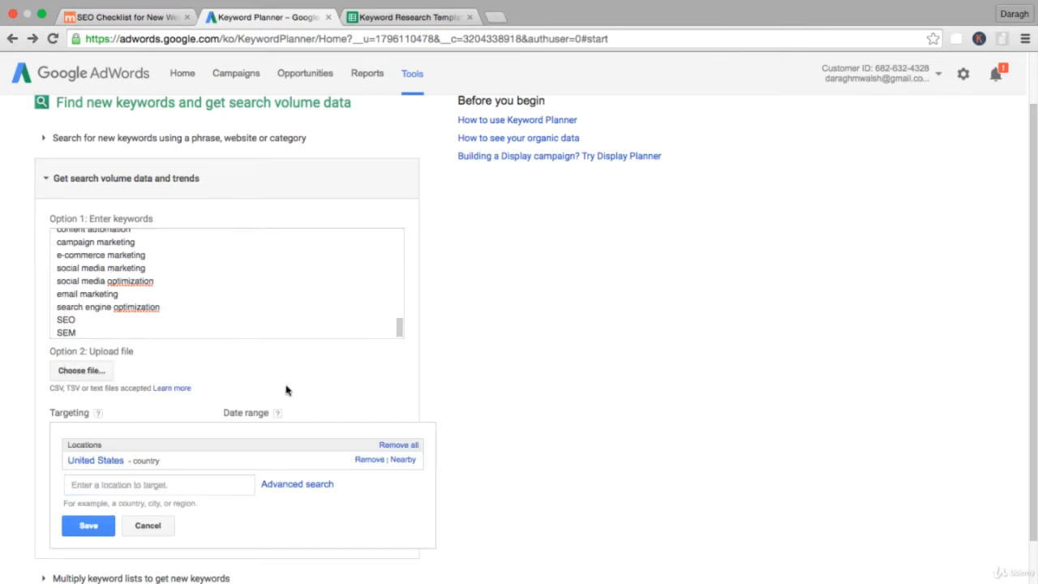
left_click(94, 521)
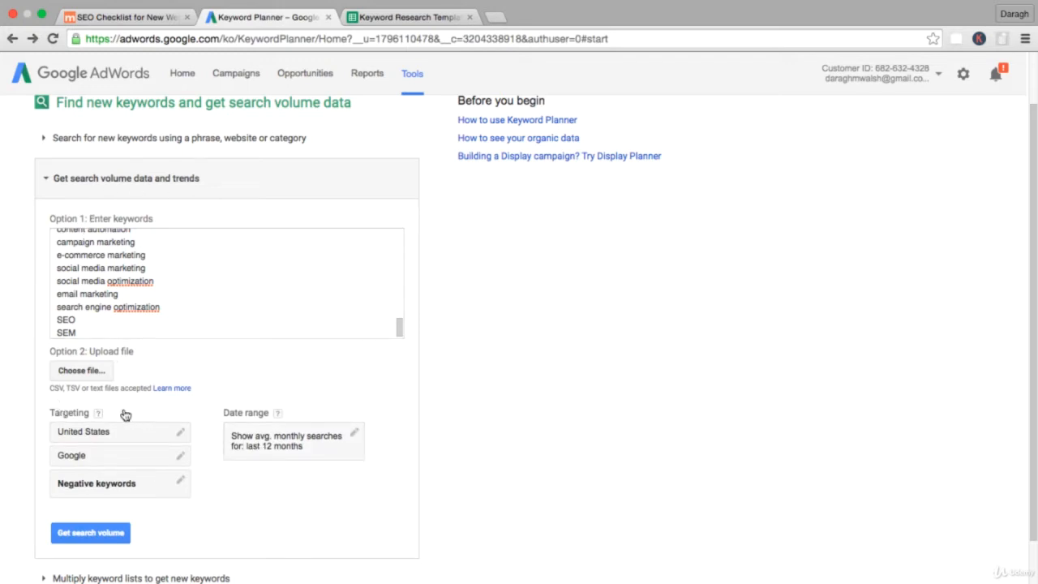
Remove United States from the location targeting and save it as all locations
left_click(131, 446)
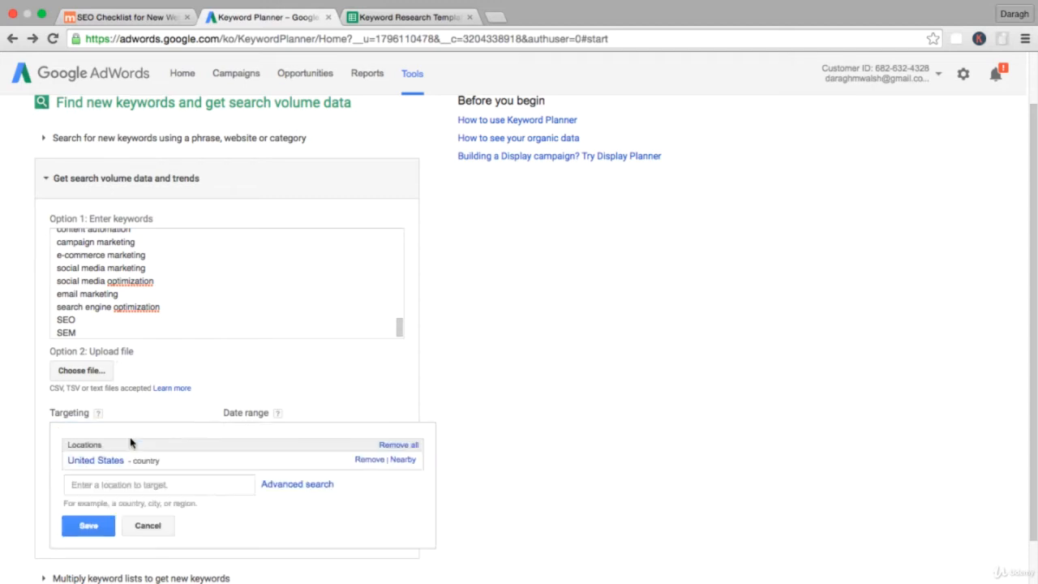
left_click(369, 460)
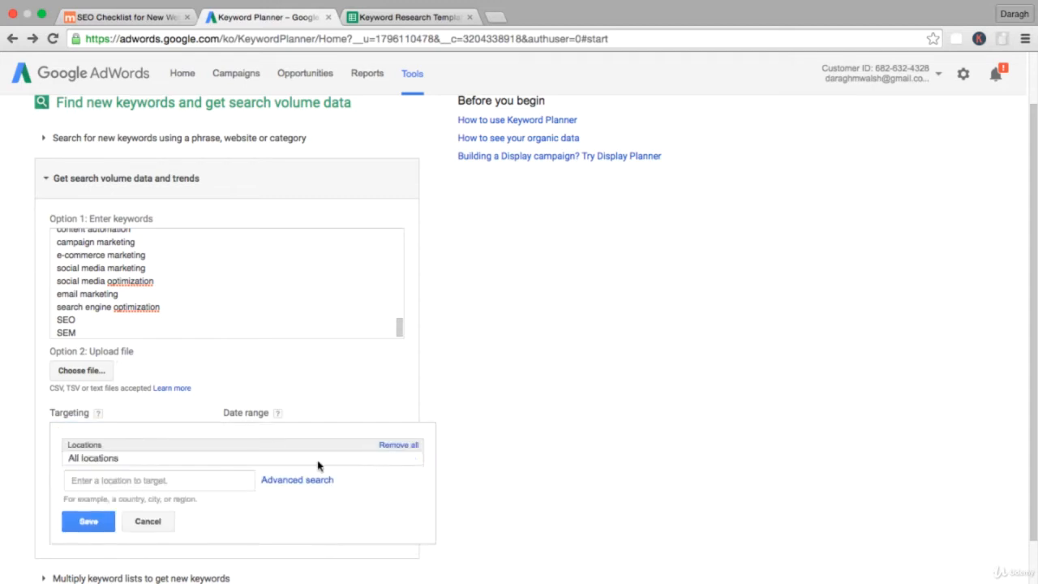
left_click(150, 521)
left_click(152, 440)
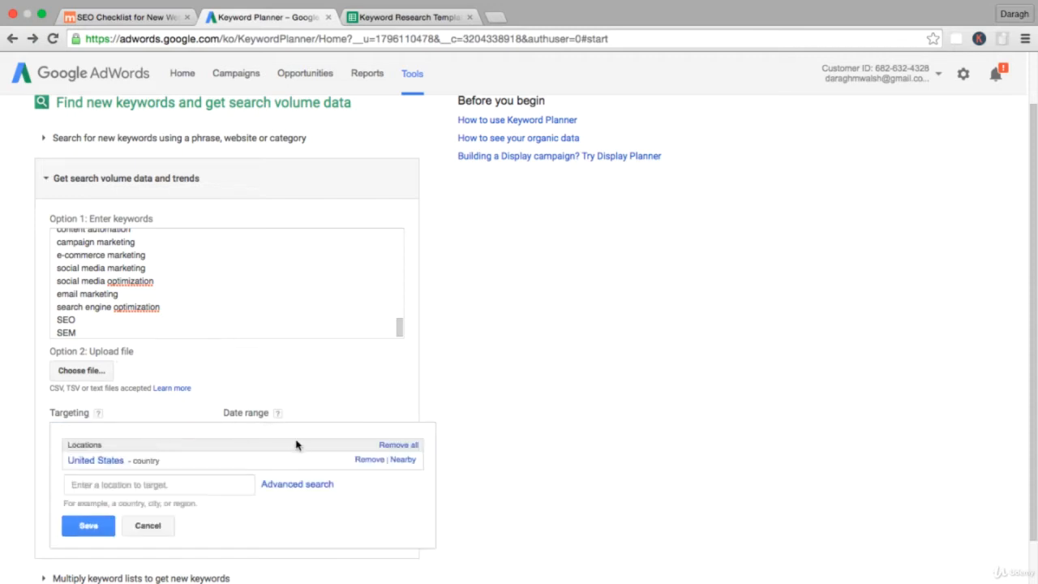
left_click(366, 460)
left_click(88, 525)
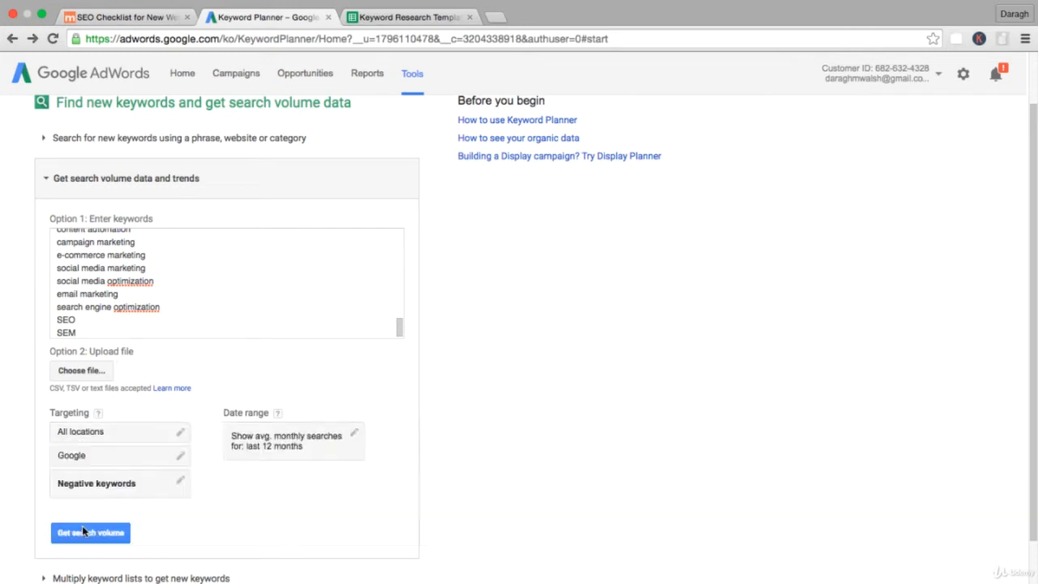
Get the search volume for the entered keywords and sort the results by average monthly searches, highest first
left_click(86, 531)
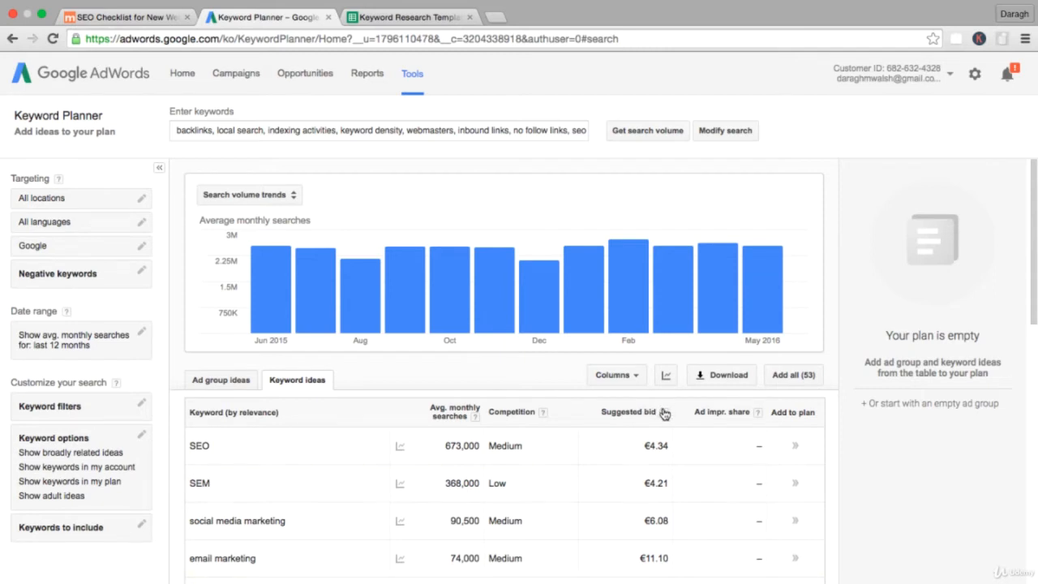
mouse_move(663, 412)
left_click(449, 413)
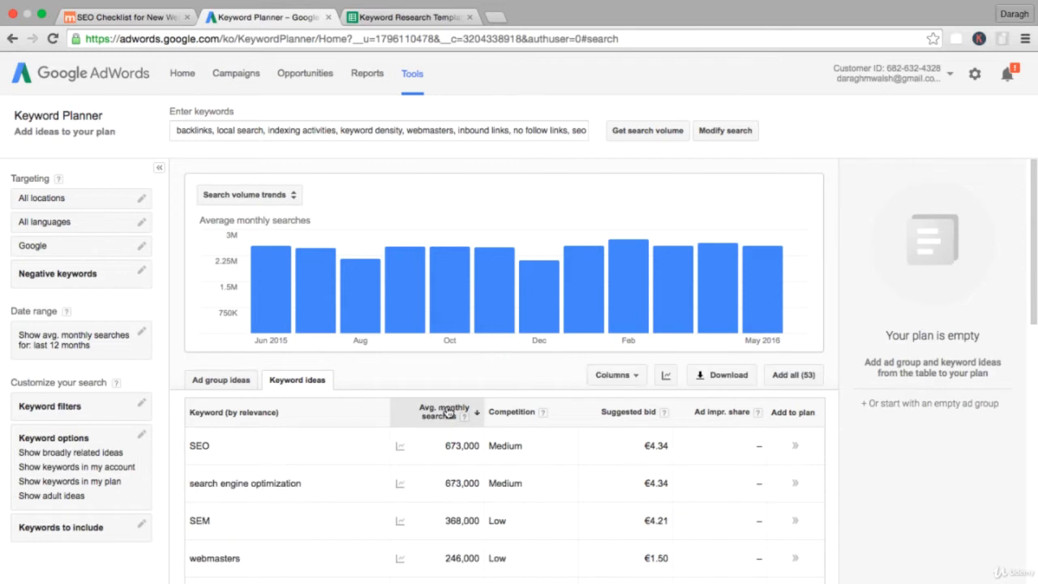
Review the average monthly searches, competition and suggested bids down the sorted keyword list
scroll(360, 441, "down", 3)
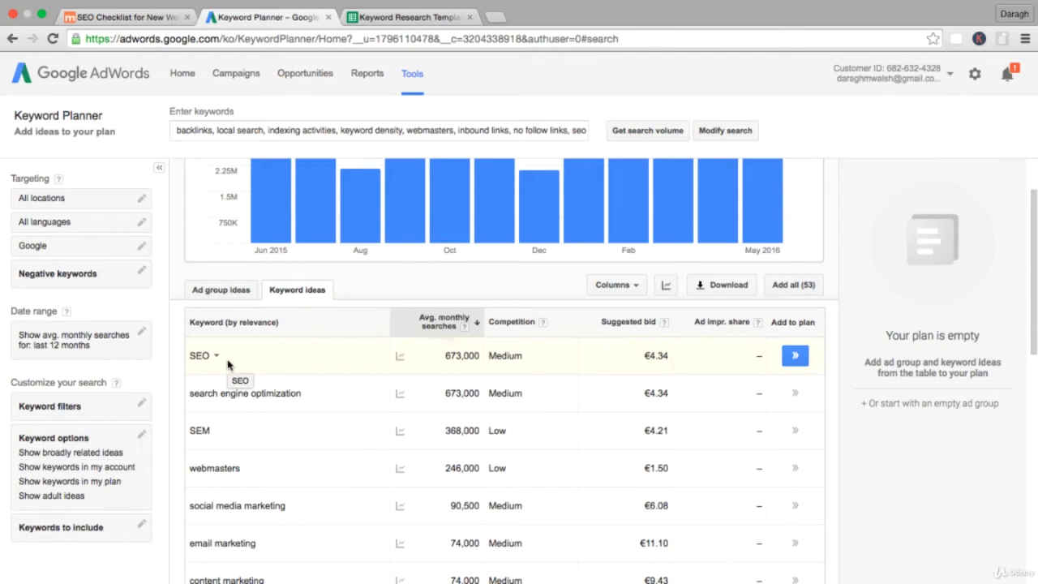
scroll(227, 362, "down", 1)
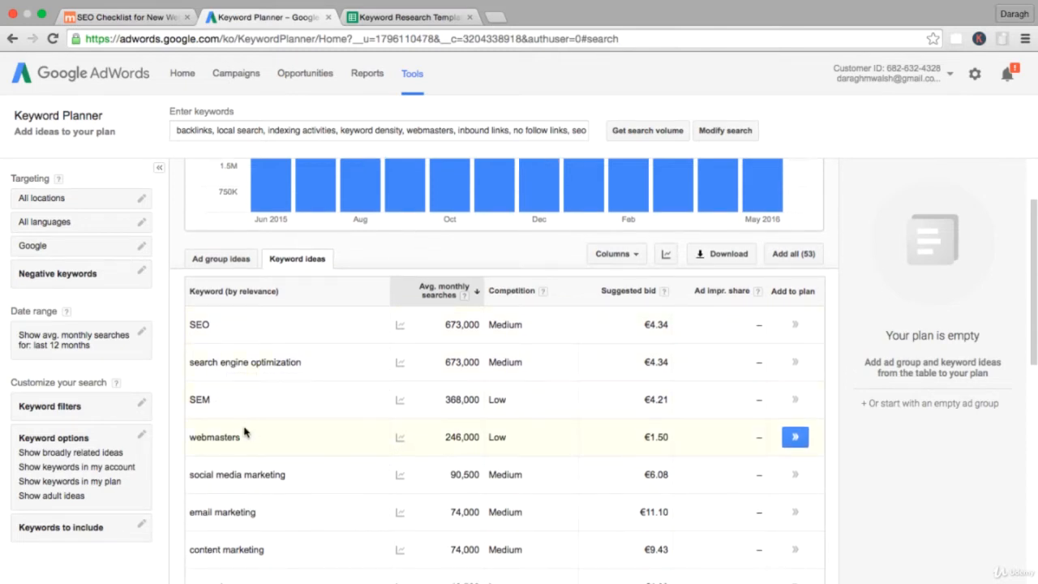
scroll(244, 432, "down", 1)
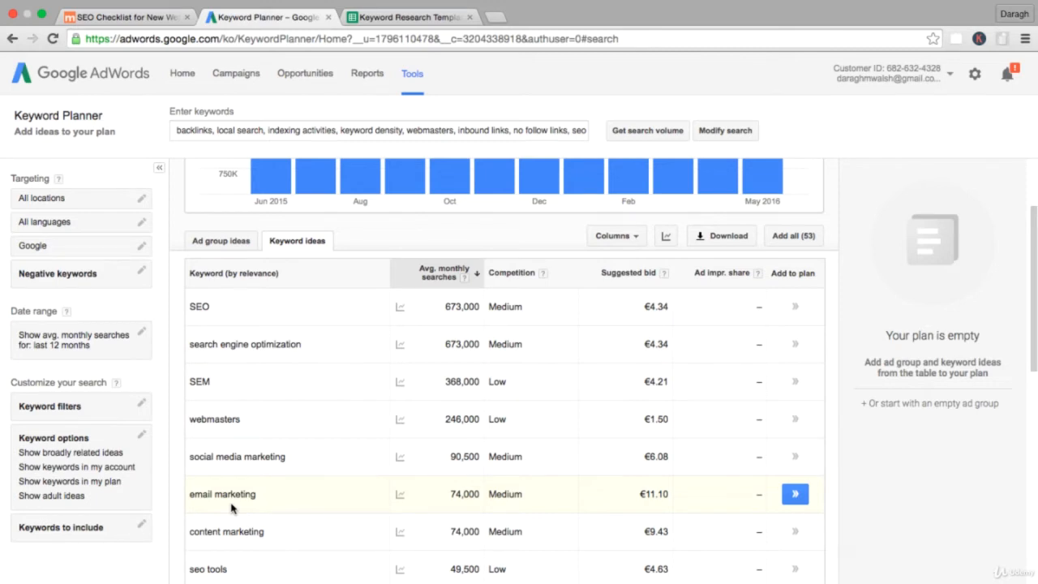
scroll(363, 335, "down", 5)
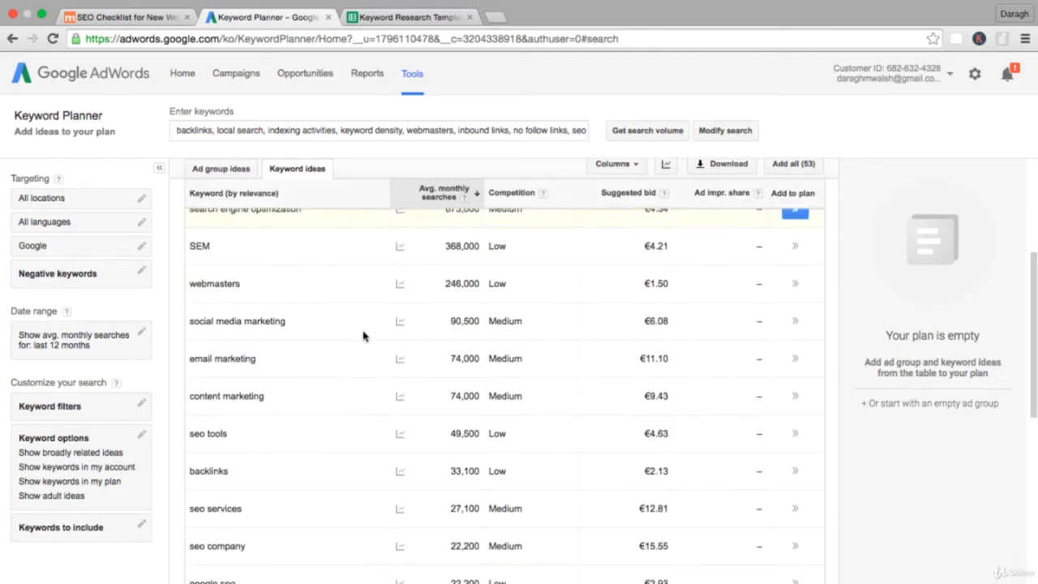
scroll(363, 335, "down", 3)
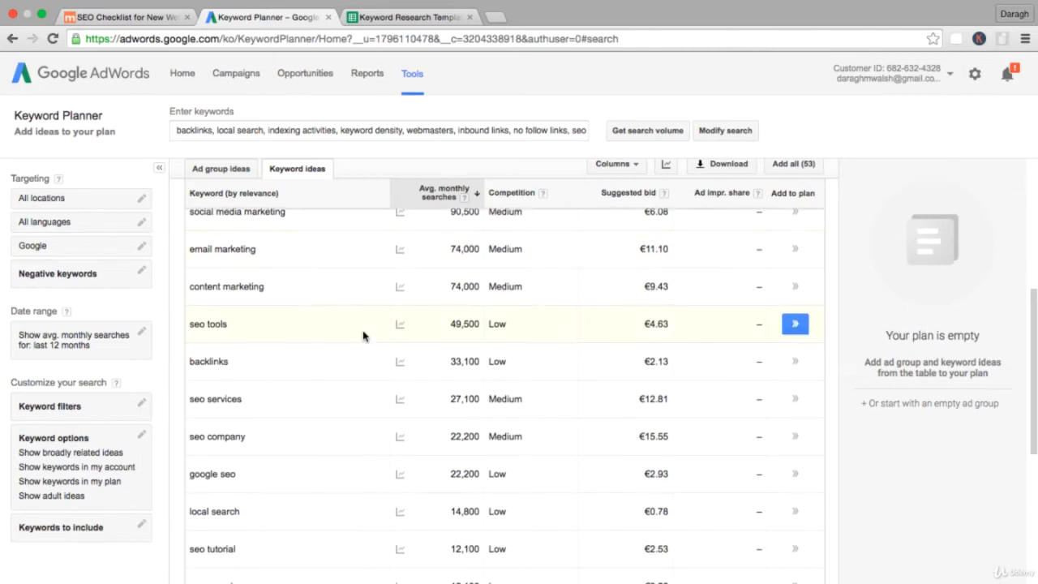
scroll(363, 336, "down", 5)
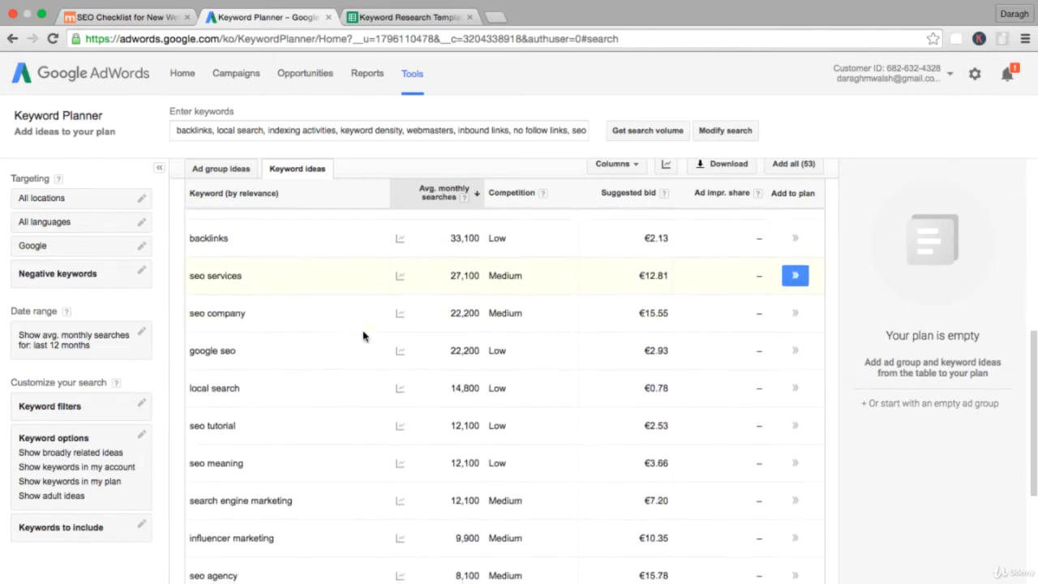
scroll(363, 335, "down", 4)
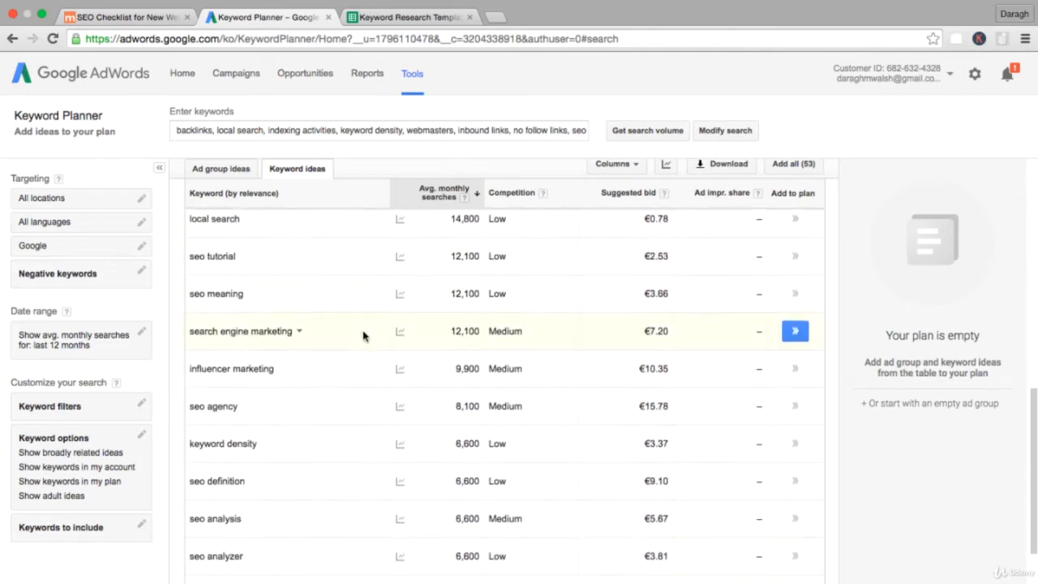
scroll(362, 335, "down", 3)
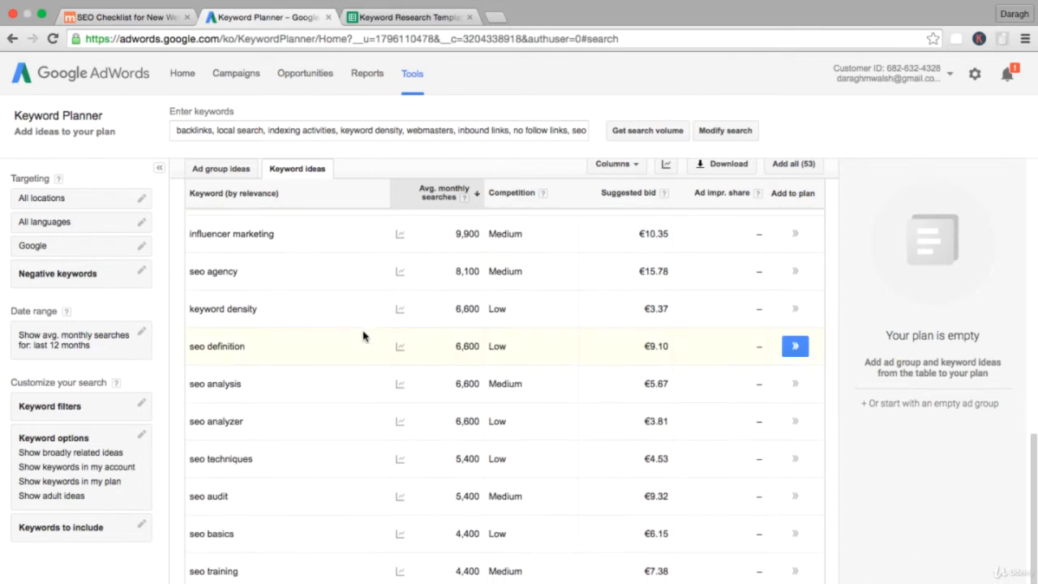
Increase the number of keyword ideas shown per page beyond 50 rows
scroll(362, 331, "down", 2)
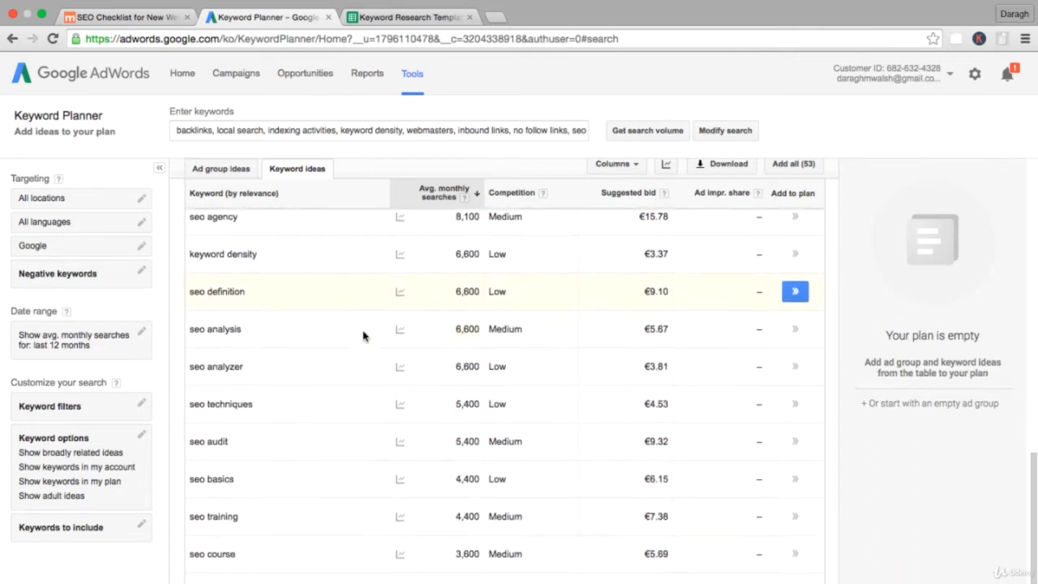
scroll(362, 336, "down", 1)
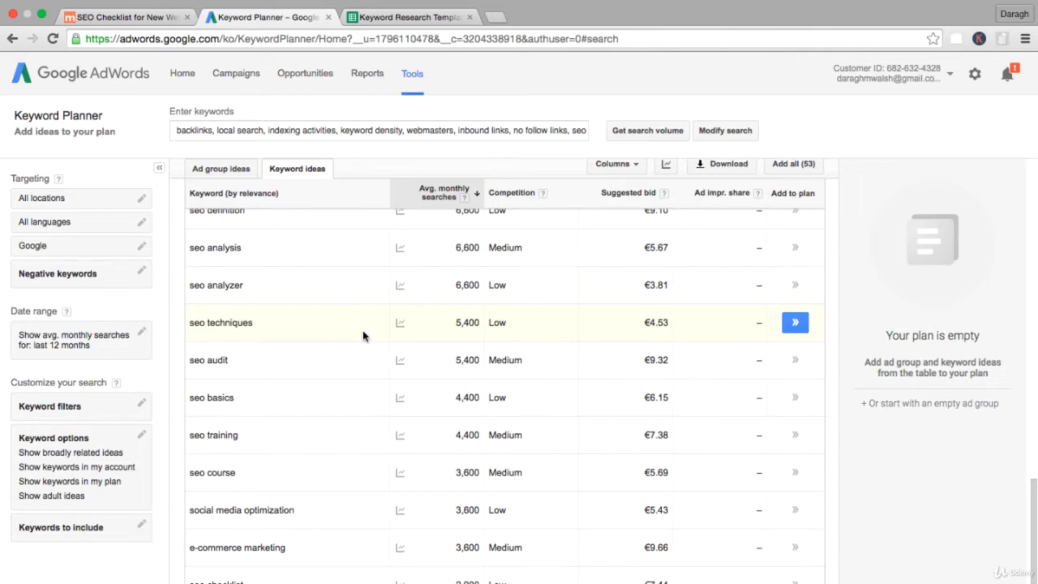
scroll(363, 336, "down", 1)
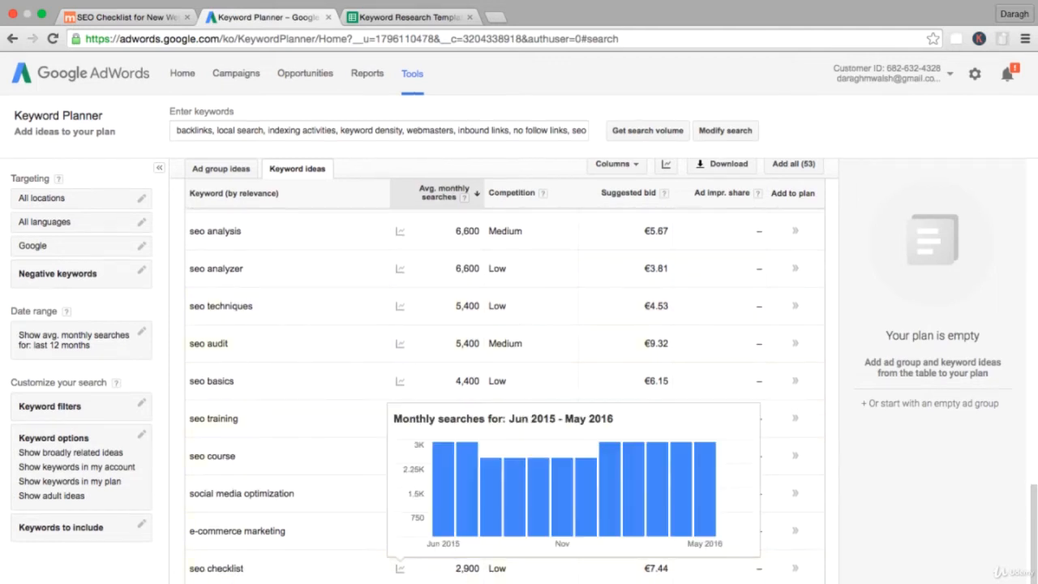
left_click(637, 580)
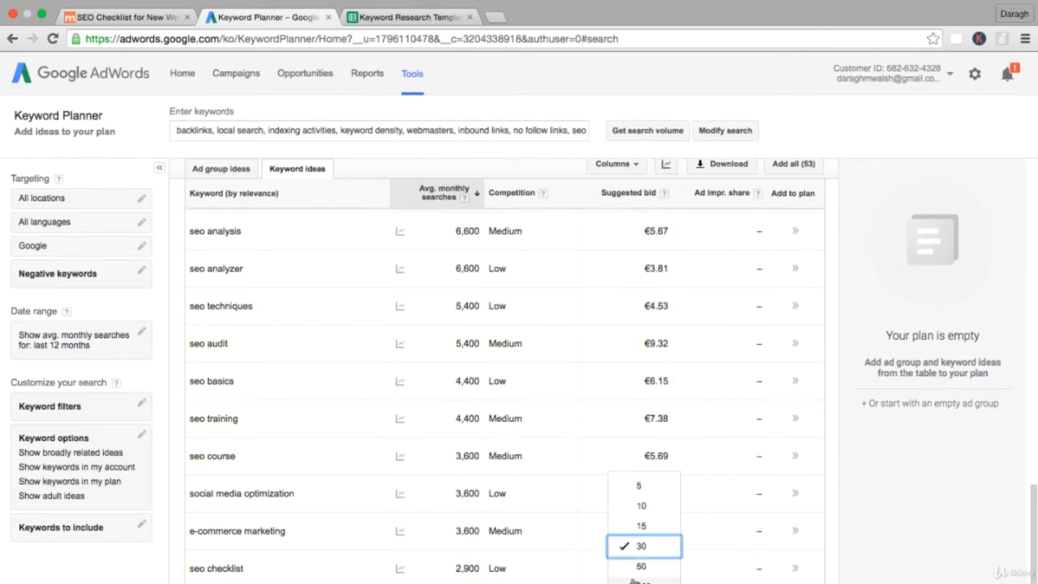
left_click(642, 581)
scroll(455, 474, "down", 2)
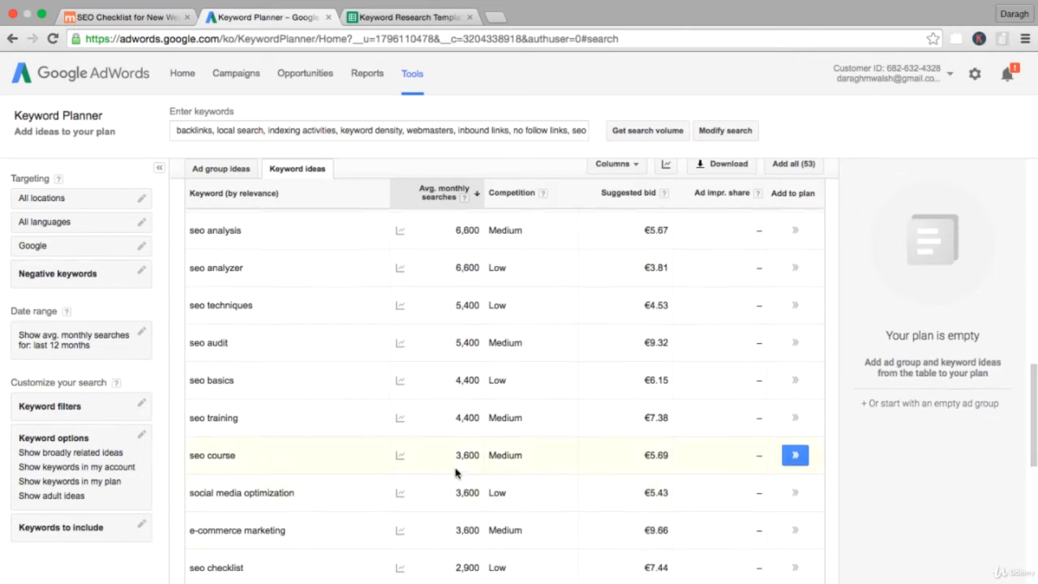
Examine the average monthly searches and suggested bids of the lower-volume keywords, particularly seo checklist and seo audit checklist
scroll(456, 473, "down", 1)
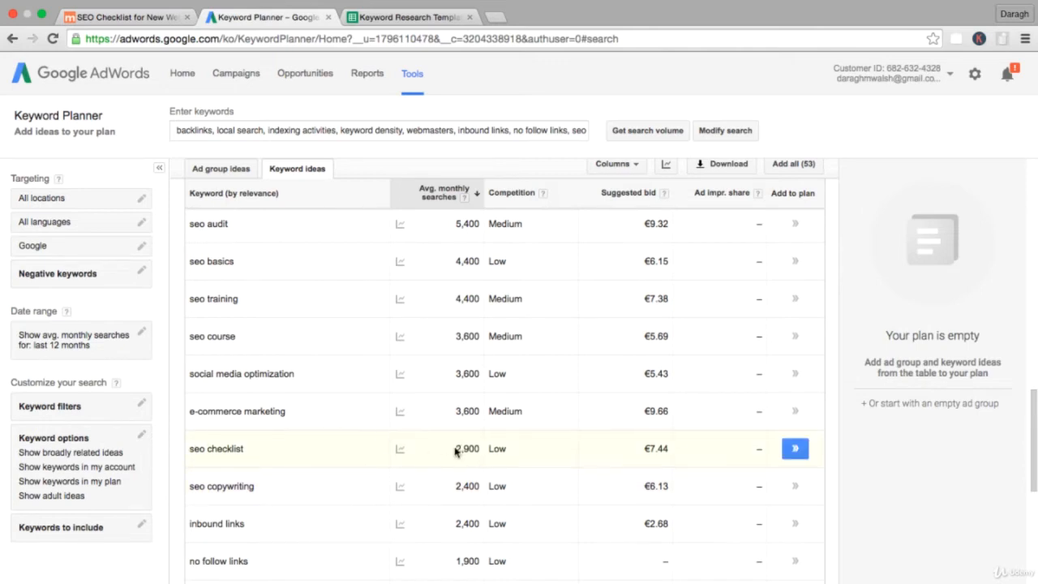
left_click_drag(455, 449, 475, 448)
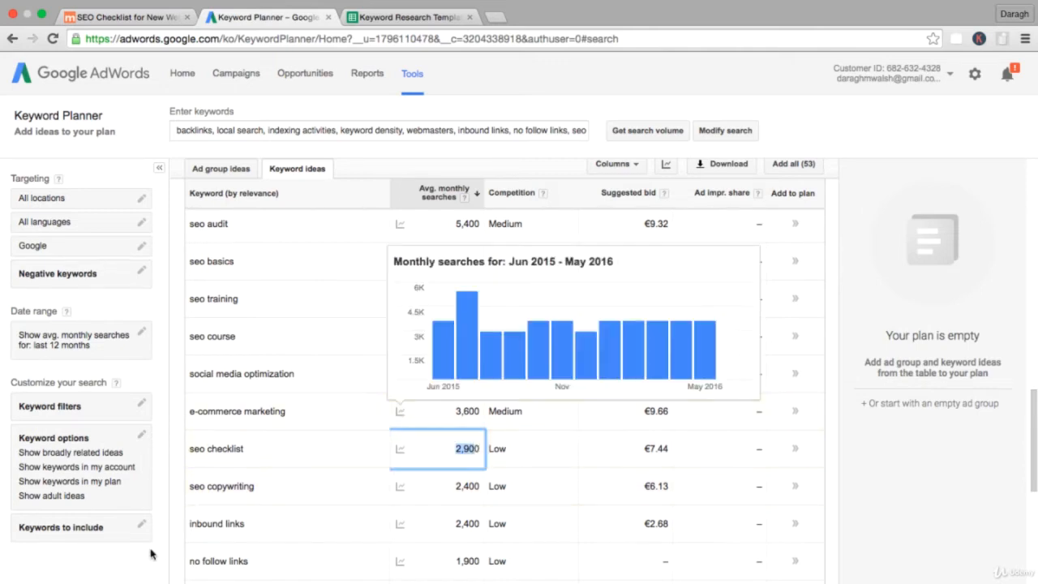
left_click(119, 573)
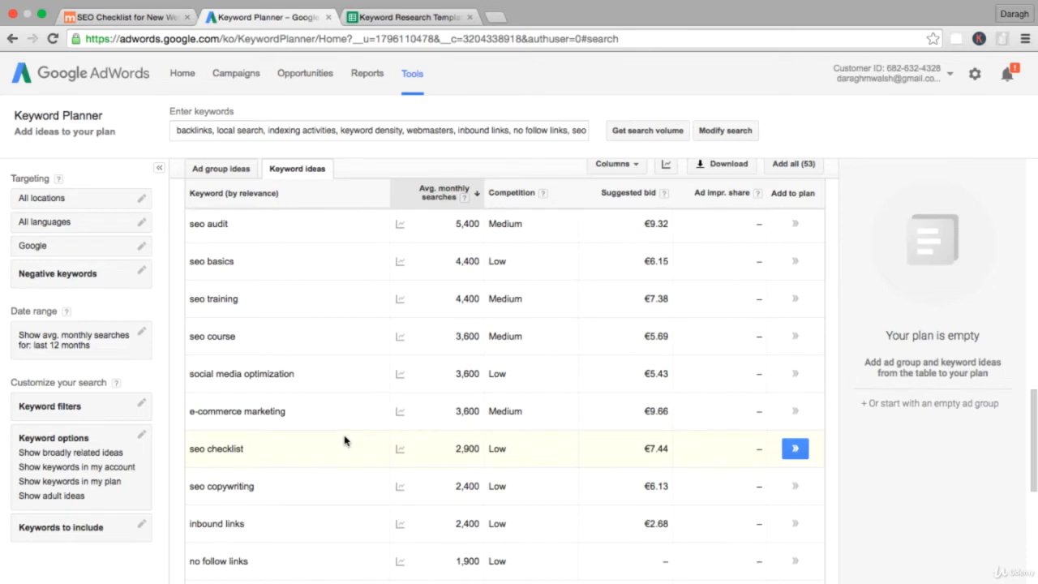
scroll(344, 440, "down", 3)
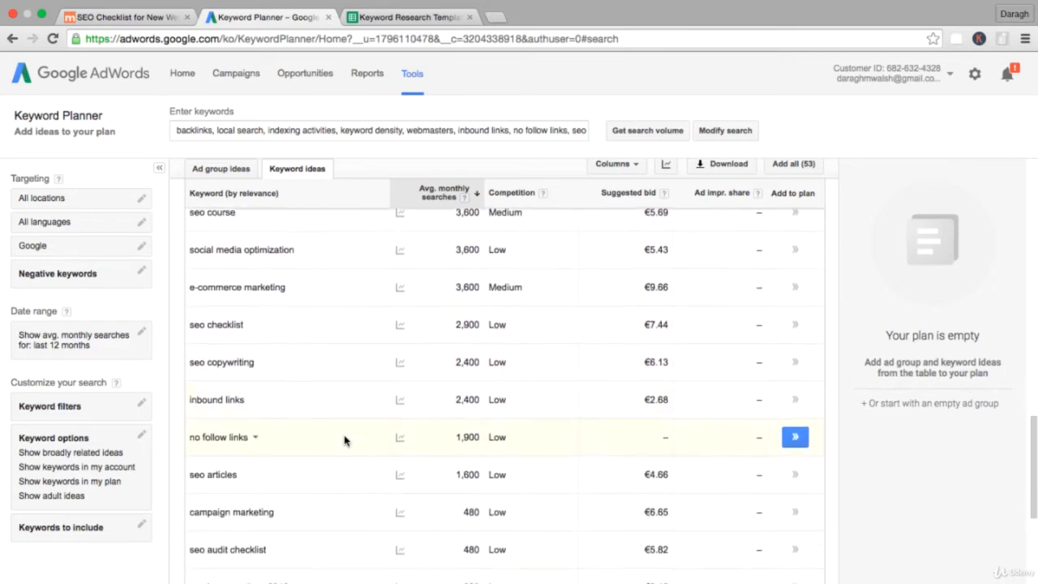
scroll(342, 438, "down", 1)
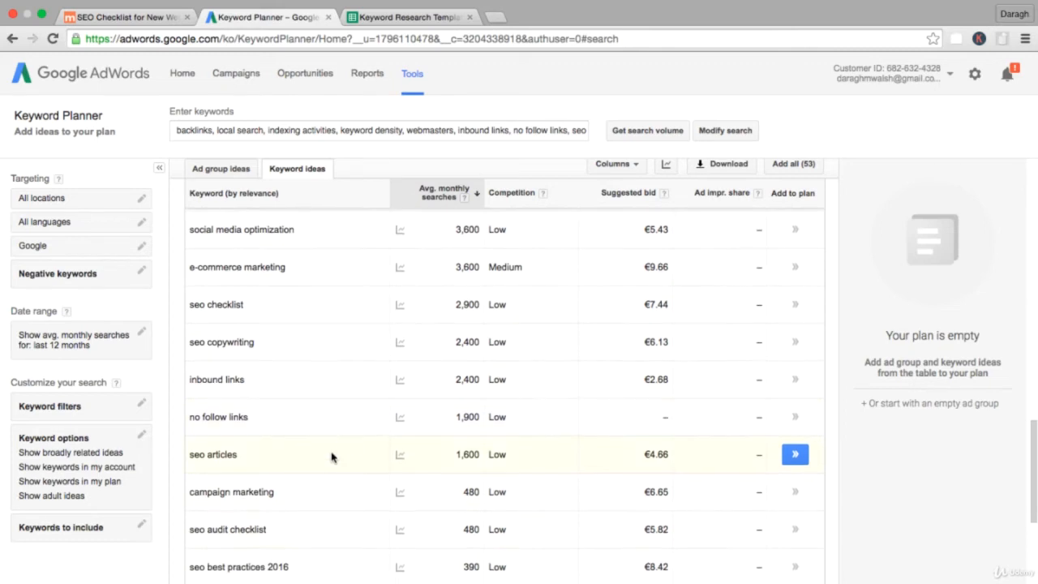
double_click(472, 528)
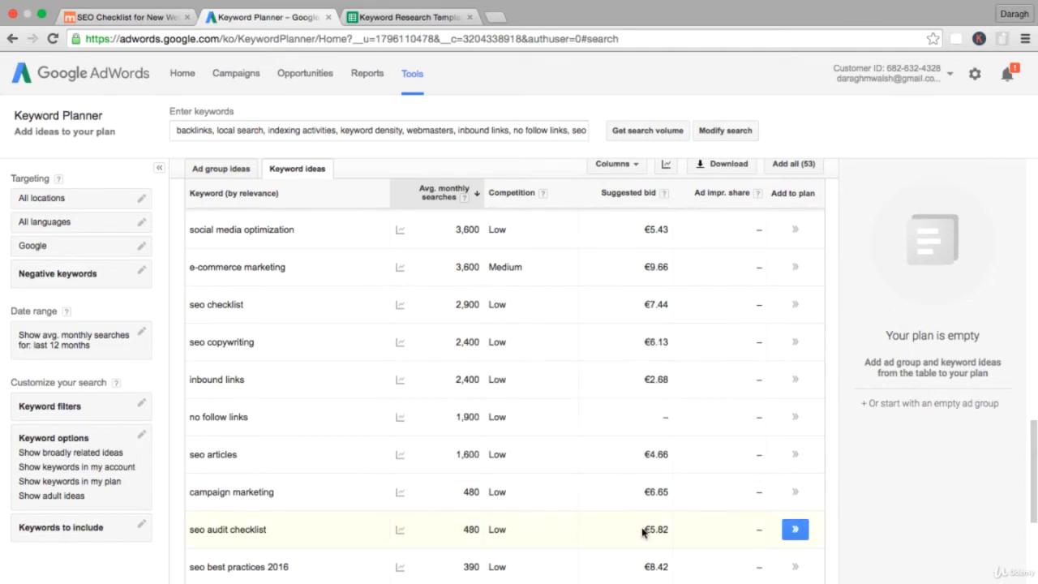
left_click_drag(642, 530, 670, 528)
left_click(896, 524)
scroll(645, 529, "up", 5)
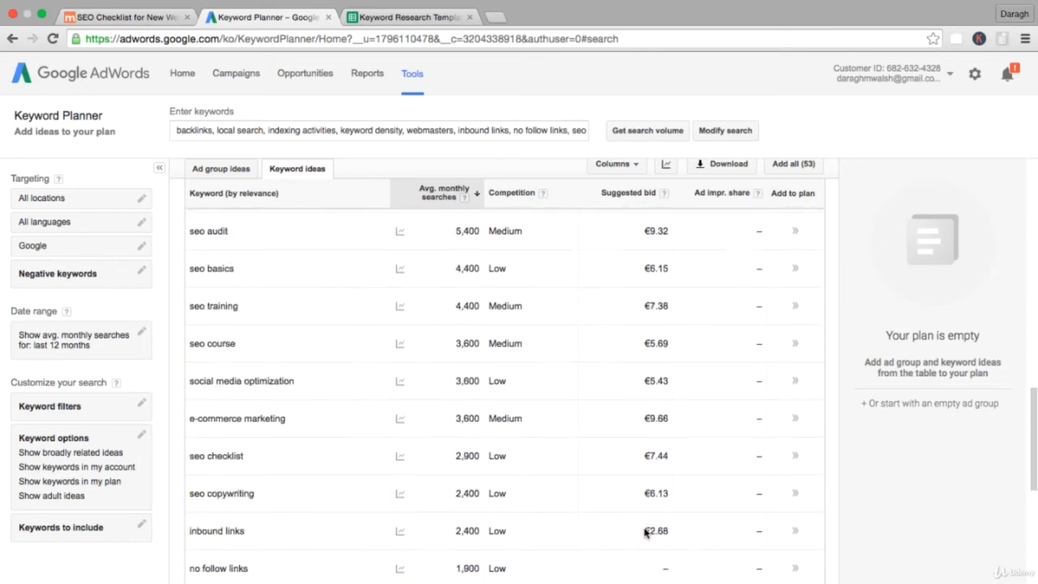
Sort the keyword ideas by suggested bid, first from highest to lowest, and finally from lowest to highest
left_click(629, 202)
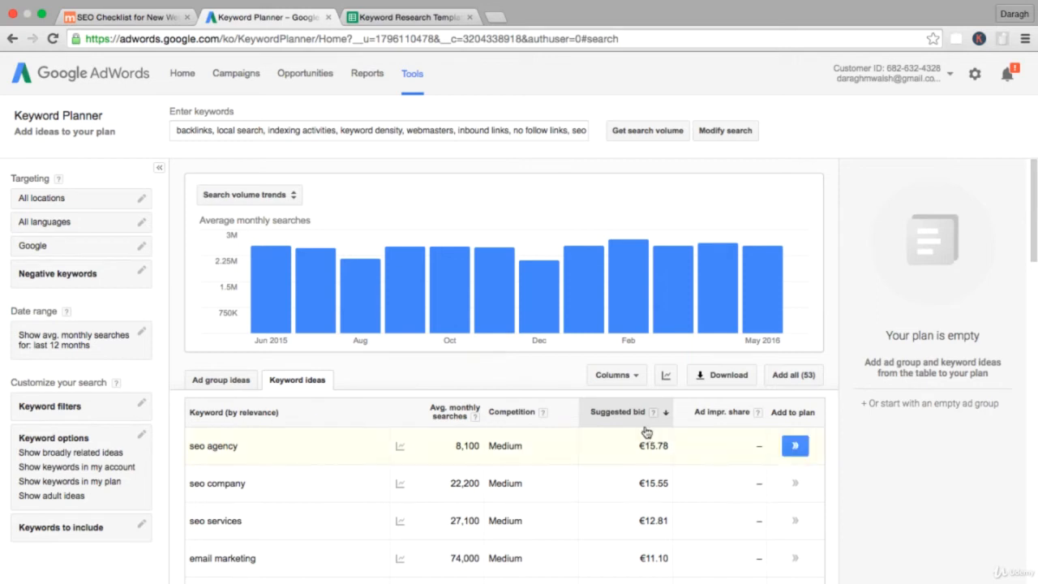
left_click(622, 417)
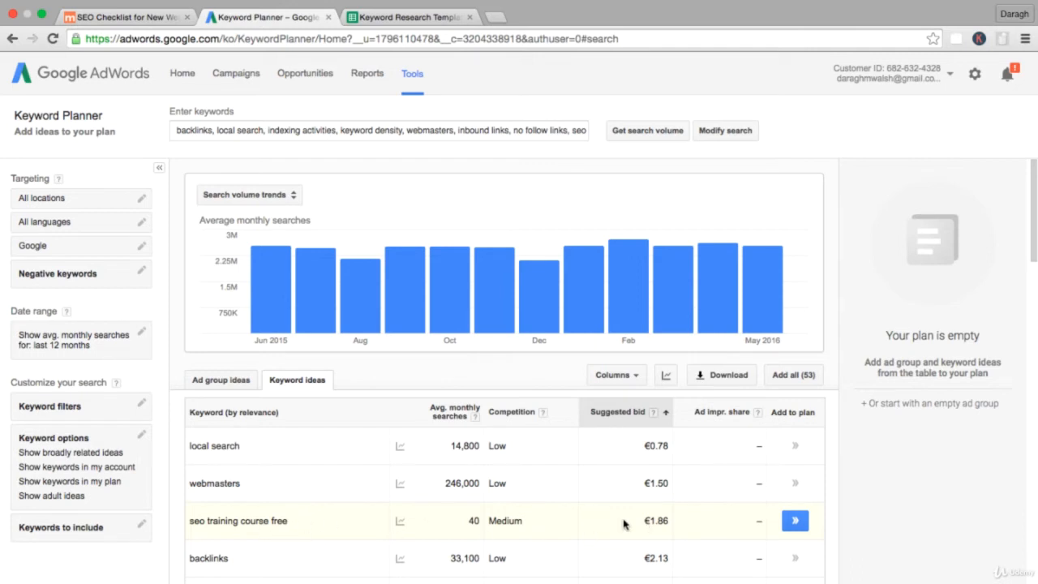
scroll(624, 523, "down", 2)
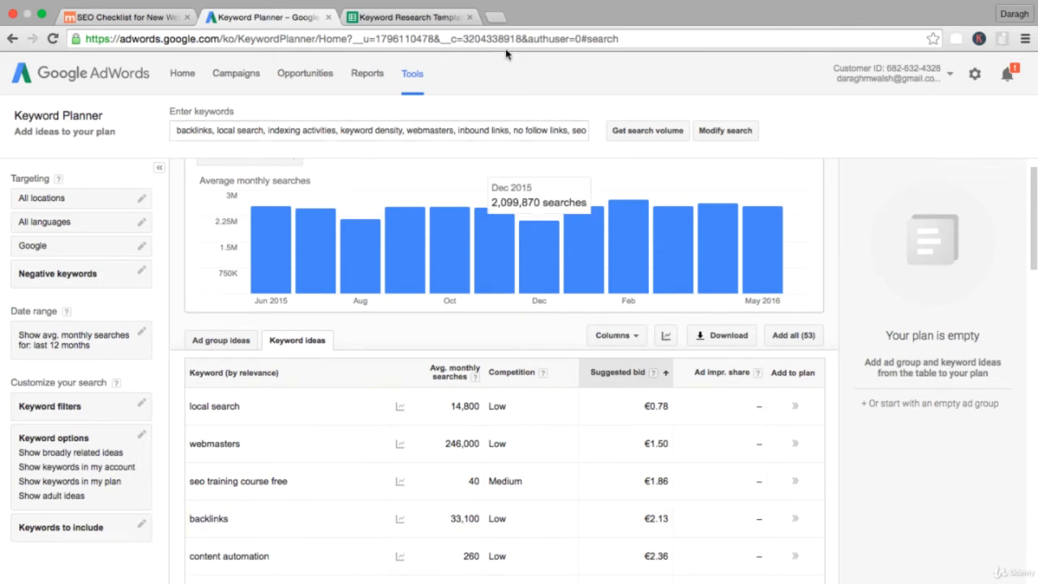
Search Google for "local search" in a new browser tab and look over the first results
left_click(495, 17)
type("lcoal")
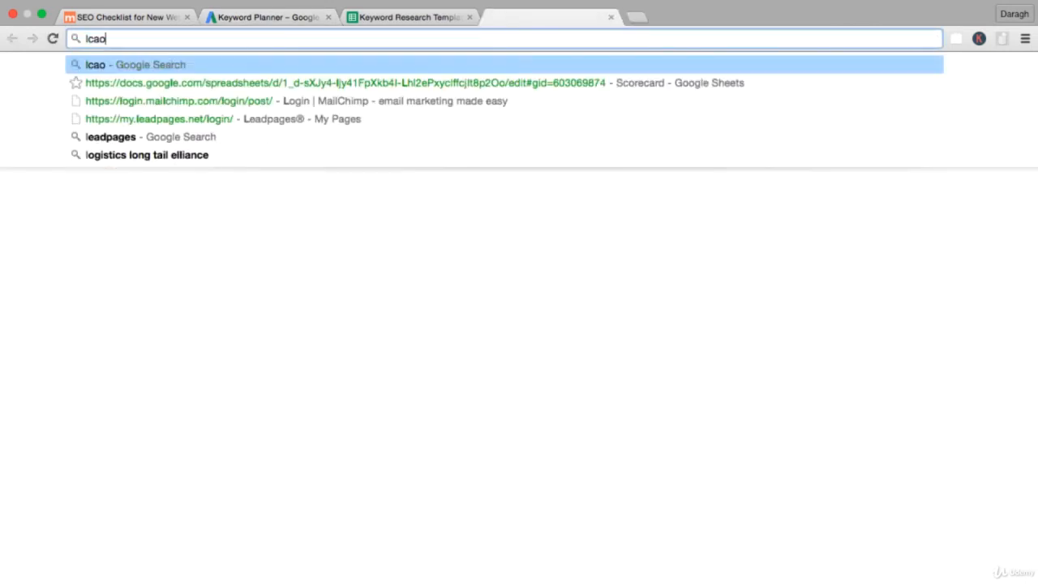
key("BackSpace")
key("BackSpace")
key("BackSpace")
key("BackSpace")
type("ocal")
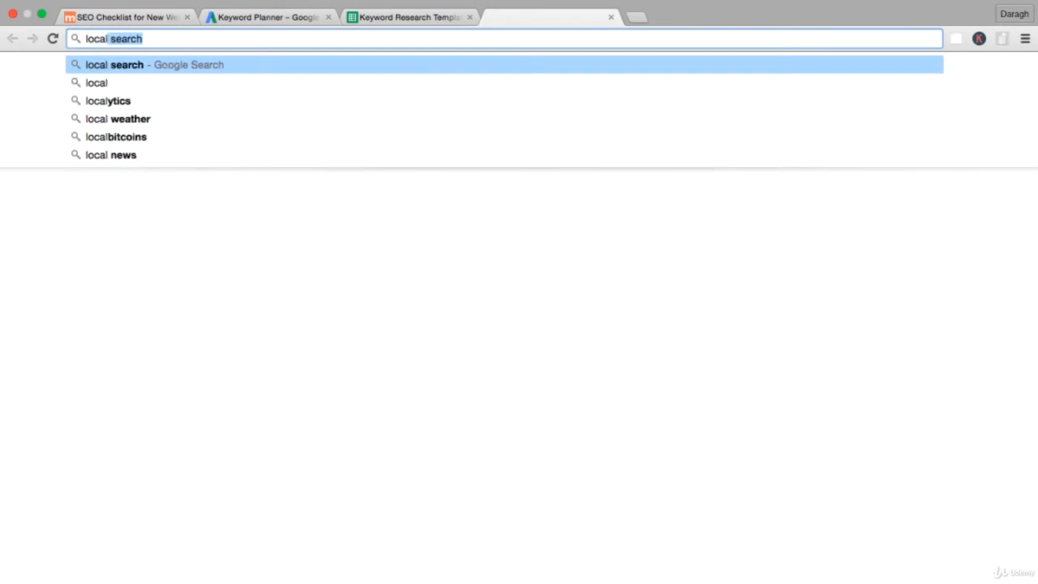
key("Return")
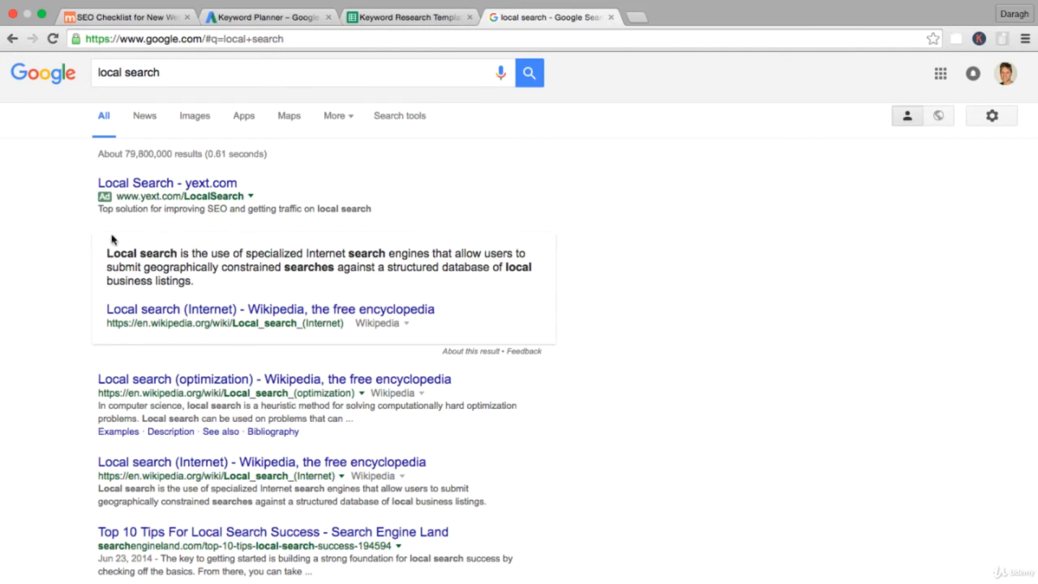
scroll(113, 240, "down", 1)
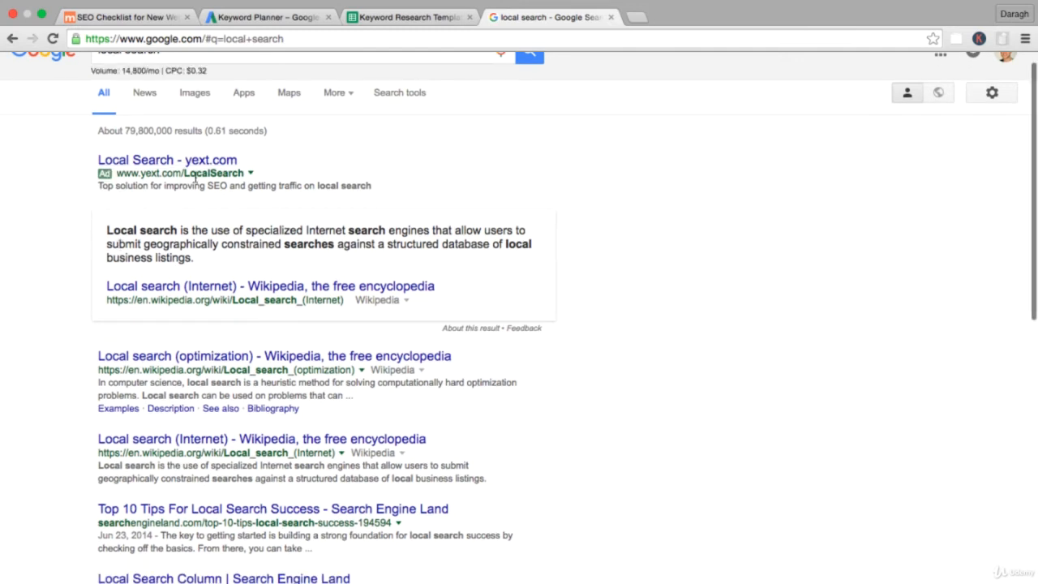
Place the local search results tab directly beside the Keyword Planner tab and look through the results
left_click(400, 17)
left_click(521, 12)
left_click_drag(521, 11, 409, 14)
left_click(296, 16)
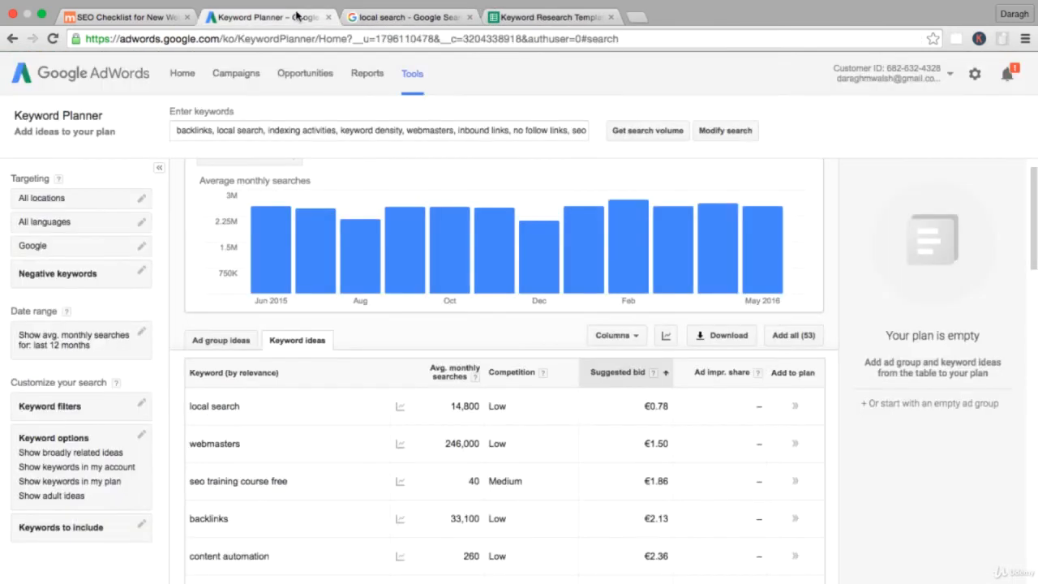
left_click(426, 15)
scroll(289, 287, "down", 1)
scroll(289, 286, "down", 4)
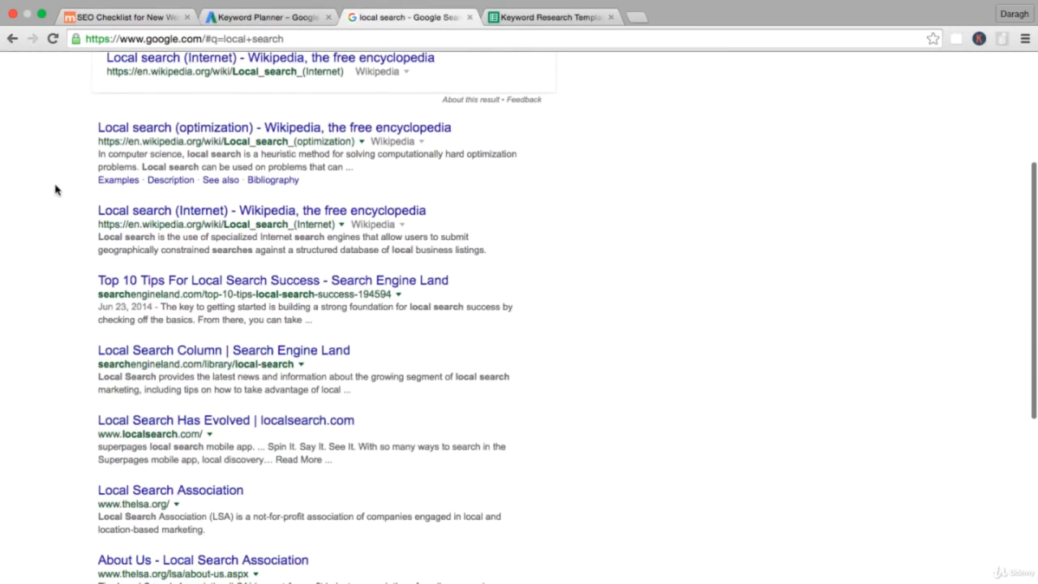
Return to Keyword Planner and sort the keyword ideas by suggested bid, highest first
left_click(278, 18)
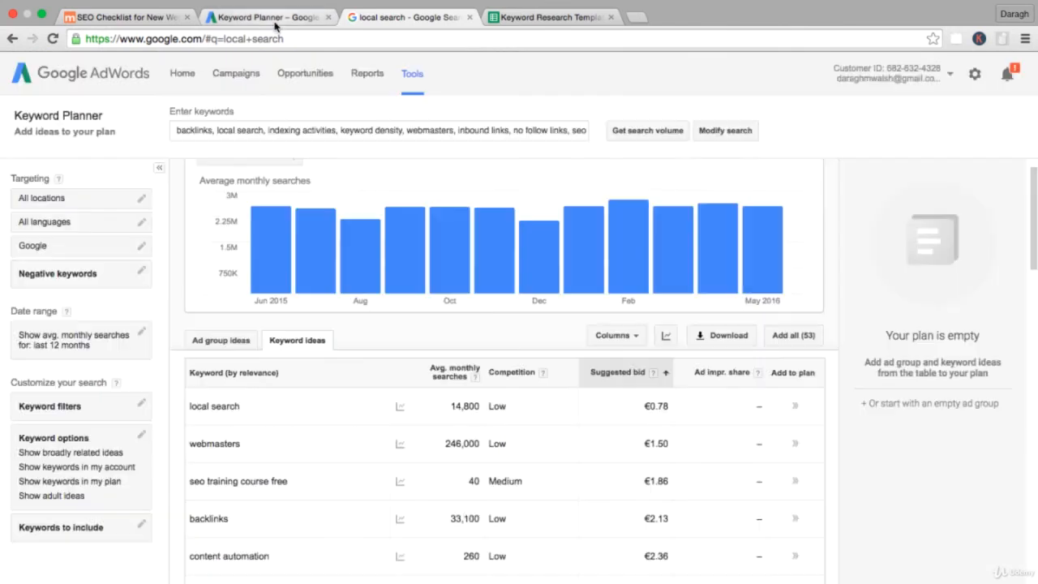
mouse_move(542, 214)
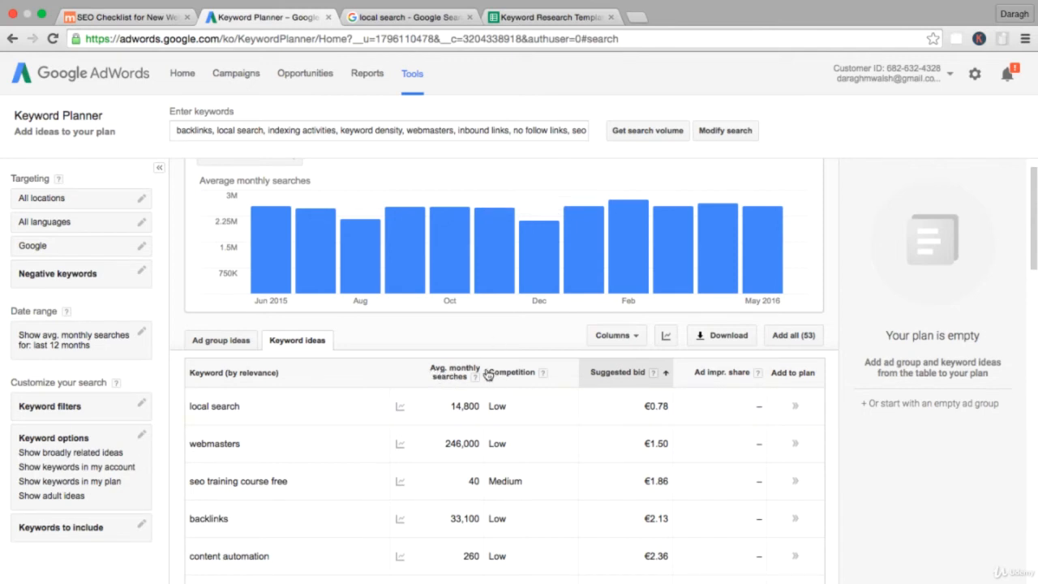
left_click(630, 372)
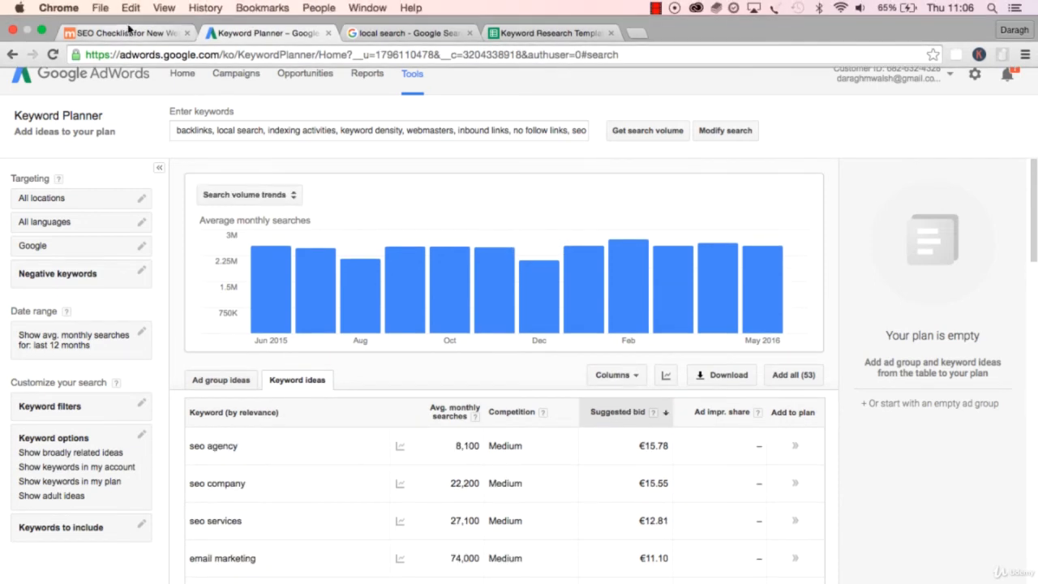
Check the keyword list narrowing item in the SEO checklist and open the Keywords Everywhere bulk keyword entry page
left_click(196, 32)
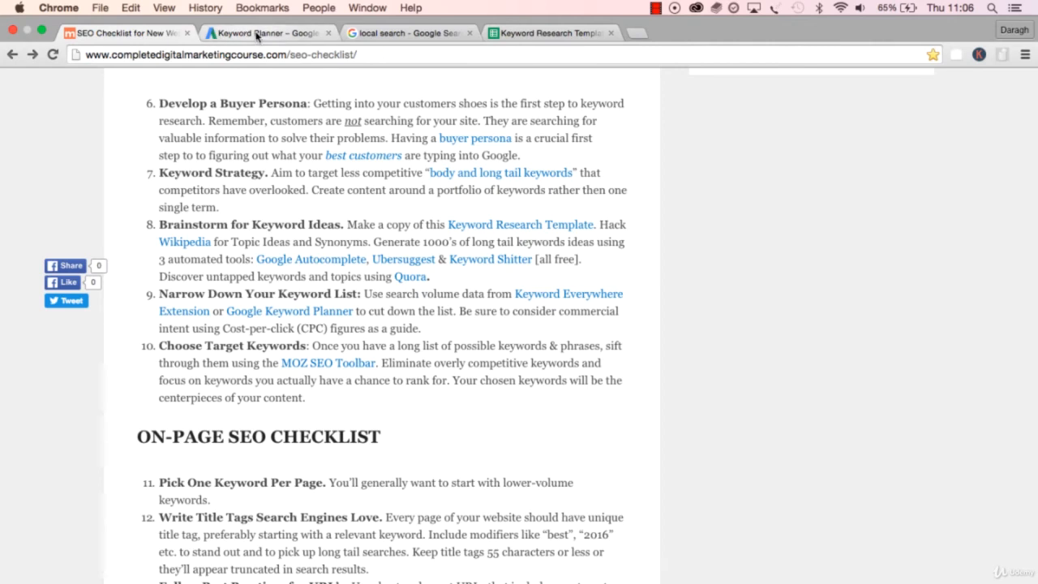
left_click(515, 40)
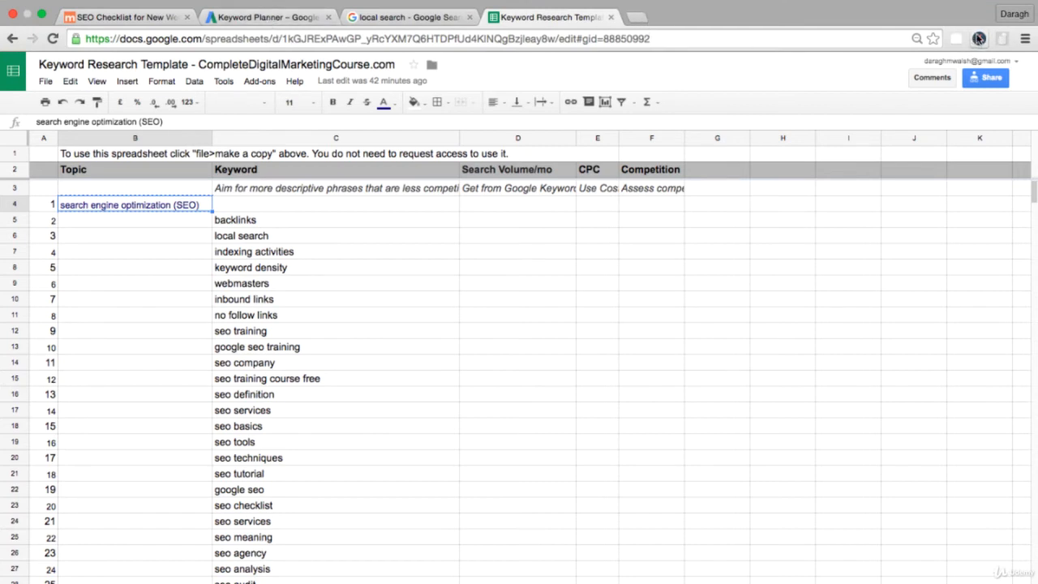
left_click(979, 39)
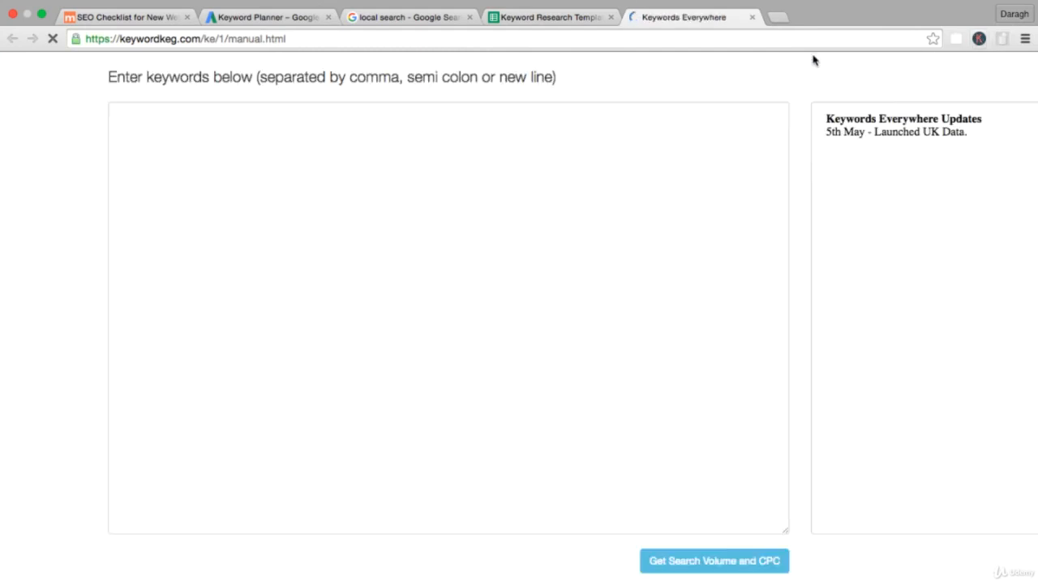
left_click(293, 152)
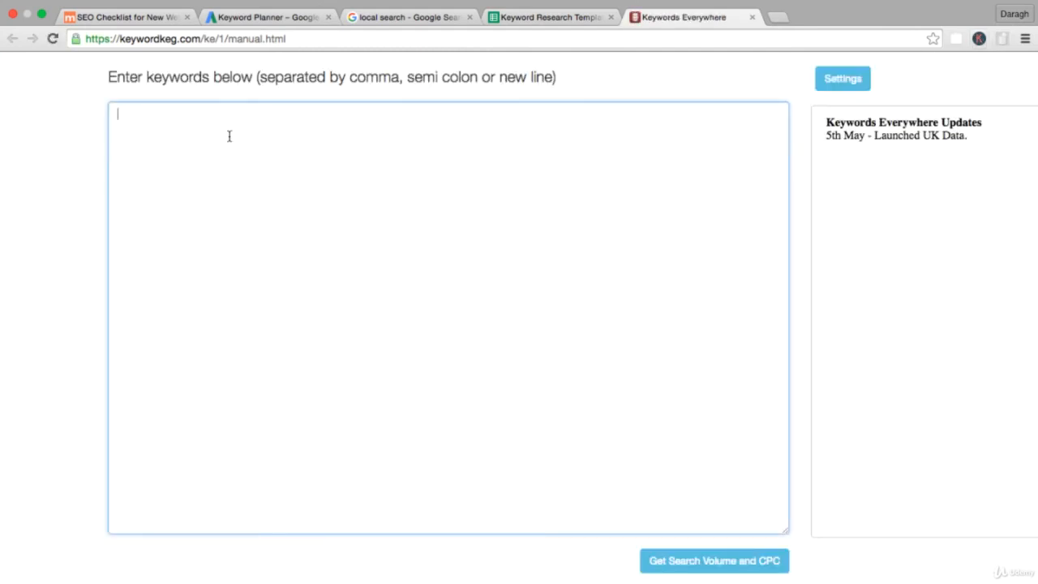
left_click_drag(108, 76, 273, 74)
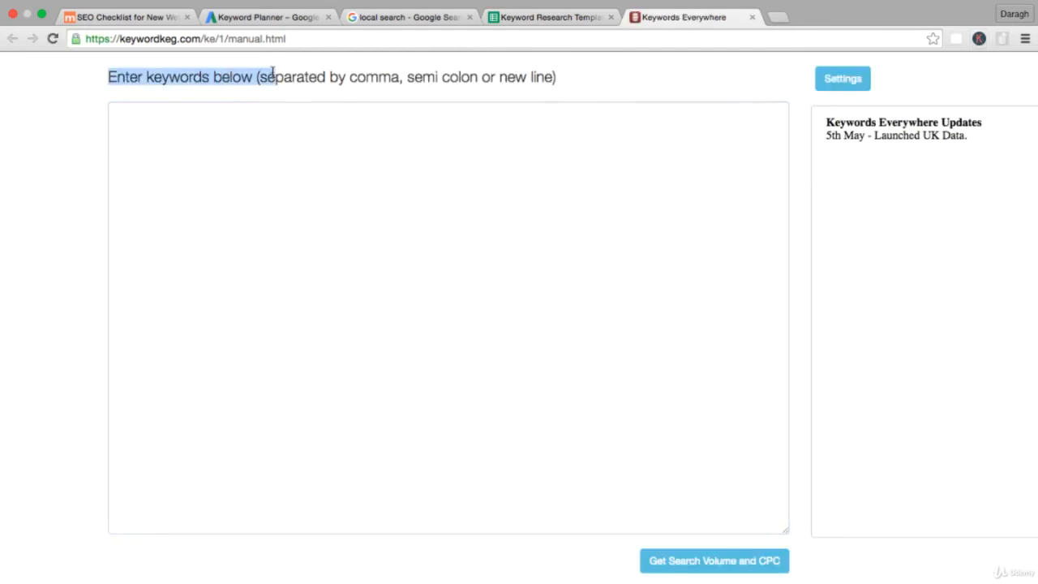
Copy the template's keywords from backlinks through seo audit checklist pdf into Keywords Everywhere and get their search volume and CPC
left_click(496, 8)
left_click_drag(244, 220, 278, 430)
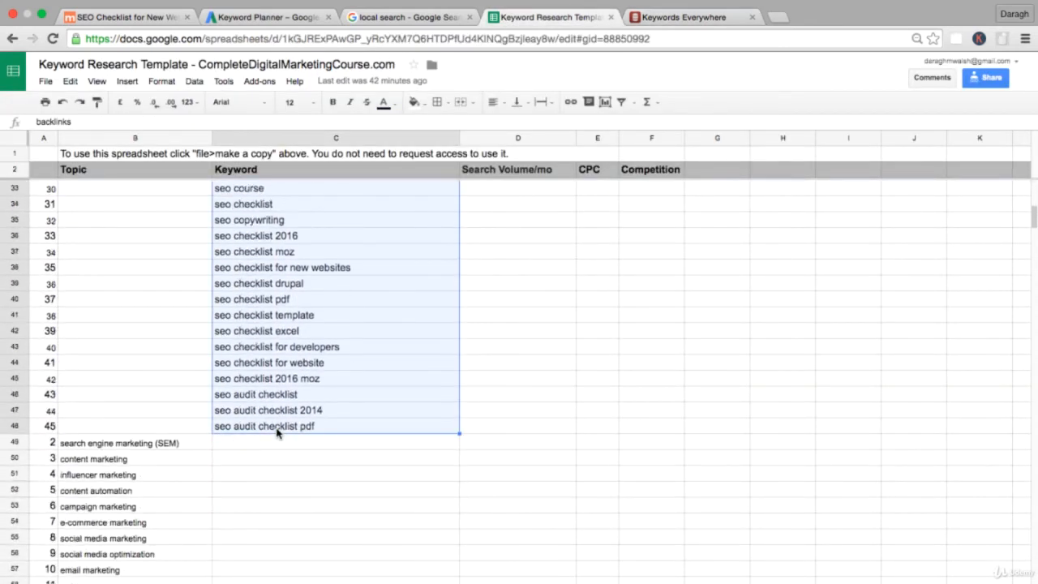
left_click(647, 18)
left_click(283, 224)
key("ctrl+v")
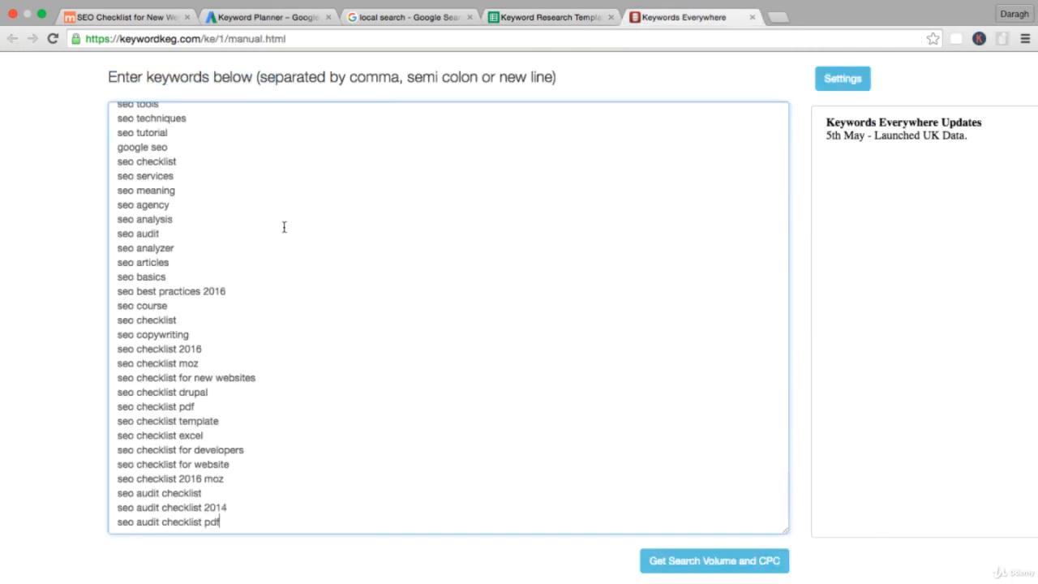
left_click(697, 560)
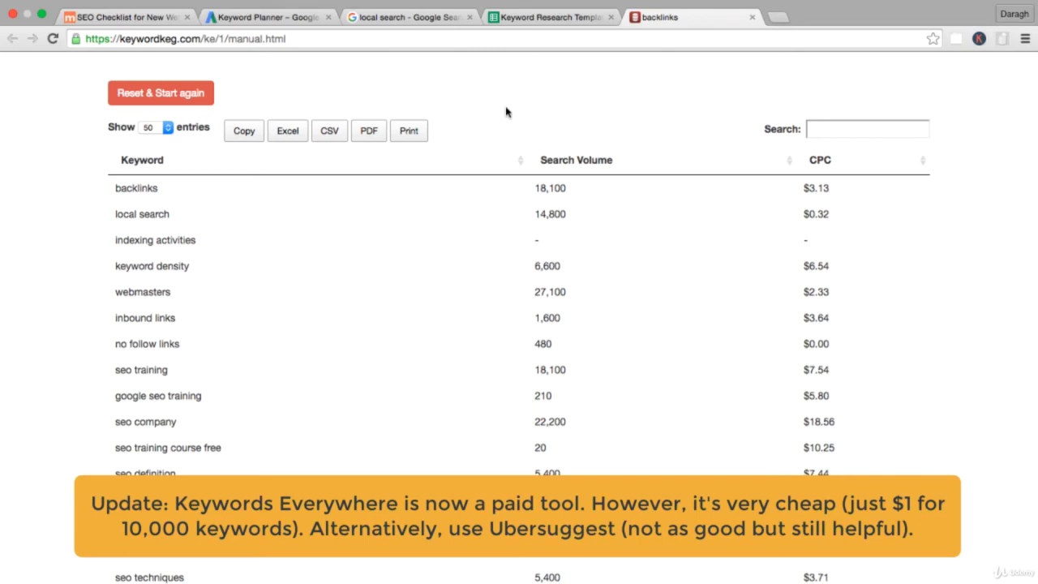
Review the search volume and CPC of the listed keywords, and reset Keywords Everywhere for a new keyword list
scroll(543, 171, "up", 1)
scroll(543, 171, "down", 1)
scroll(543, 172, "down", 15)
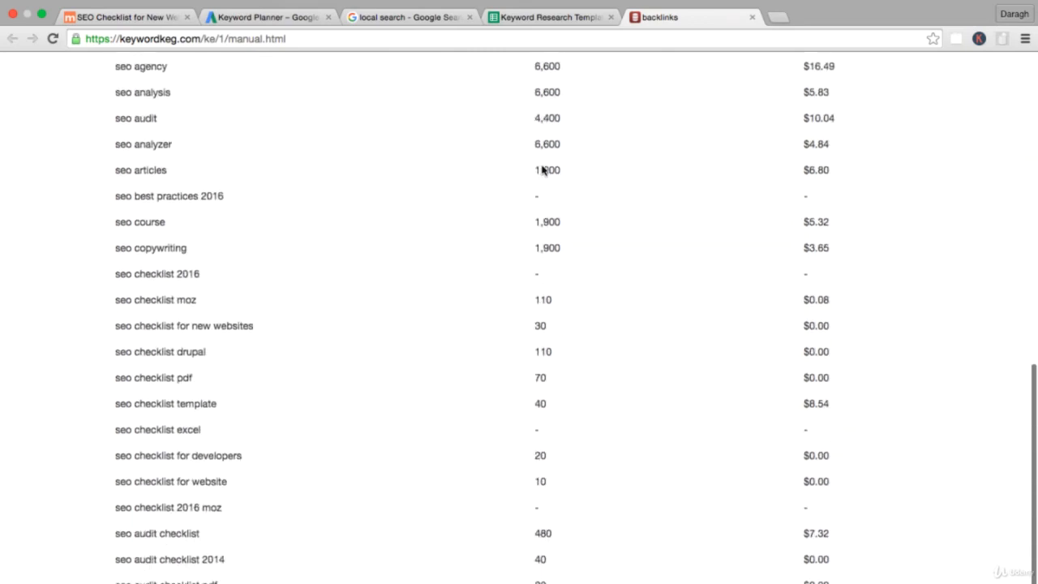
scroll(584, 252, "up", 15)
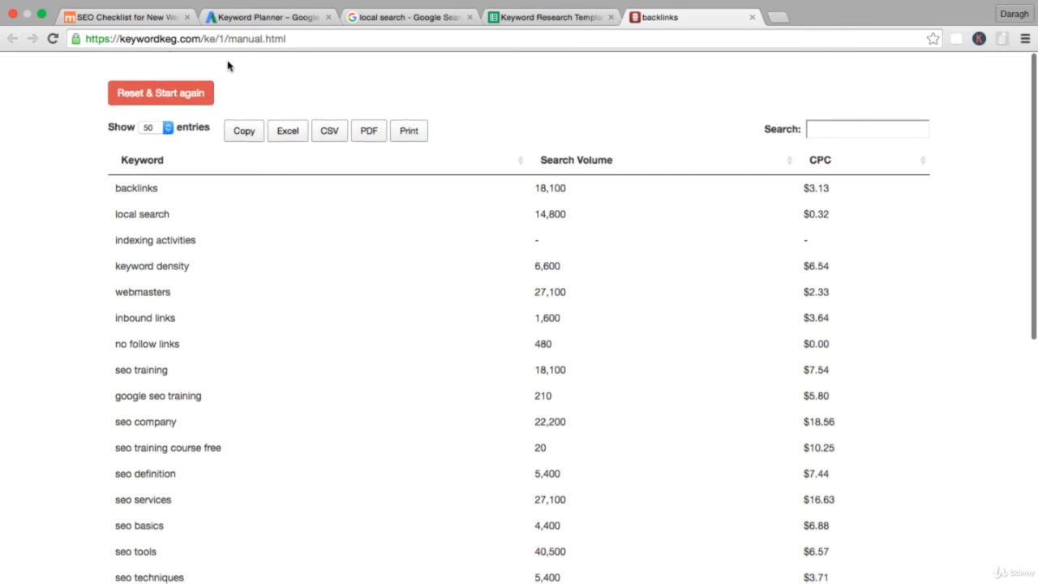
left_click(166, 97)
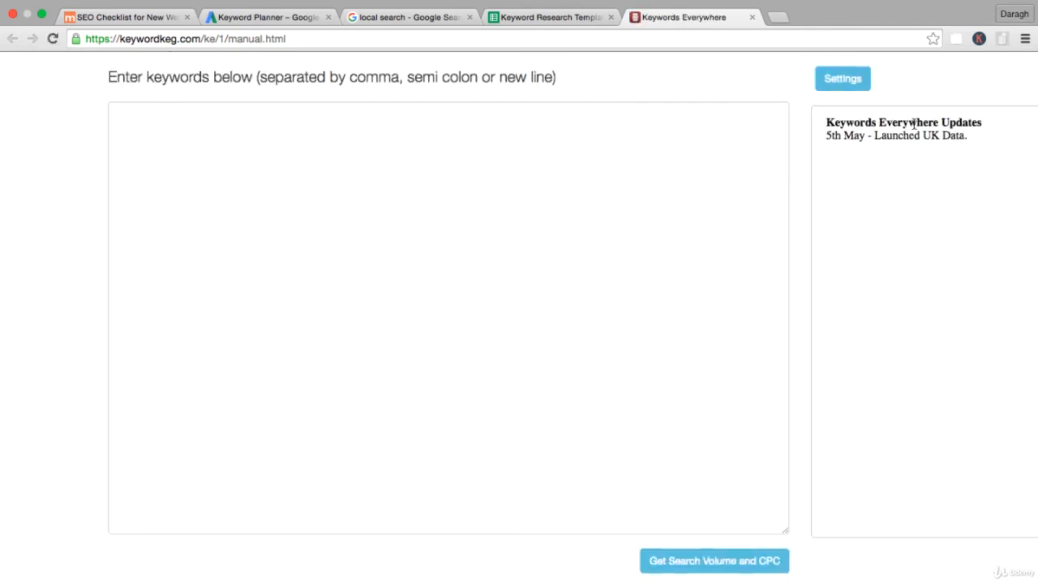
Check the available countries in the Keywords Everywhere settings and keep the country set to Global
left_click(849, 78)
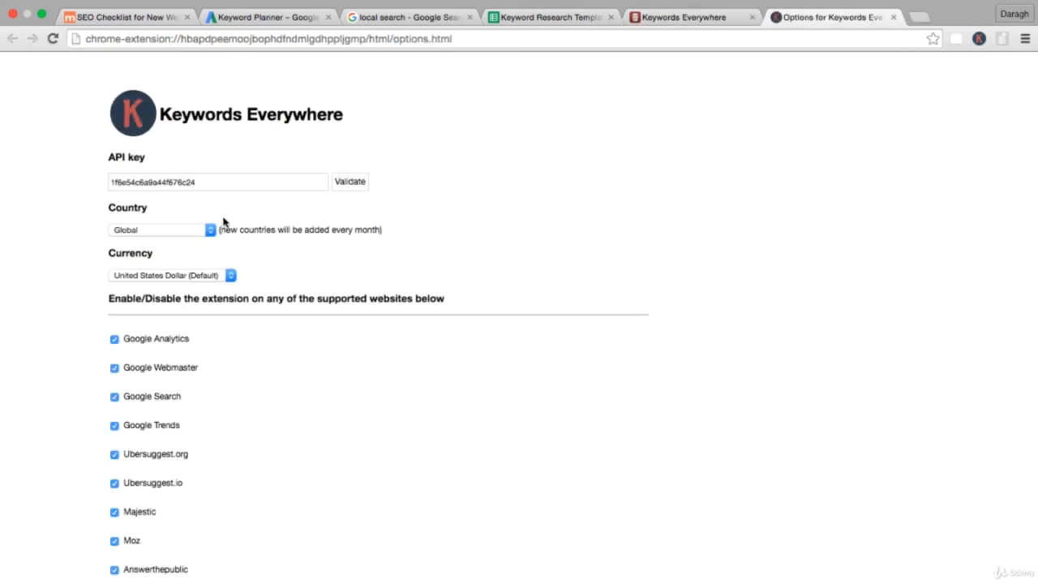
left_click(193, 232)
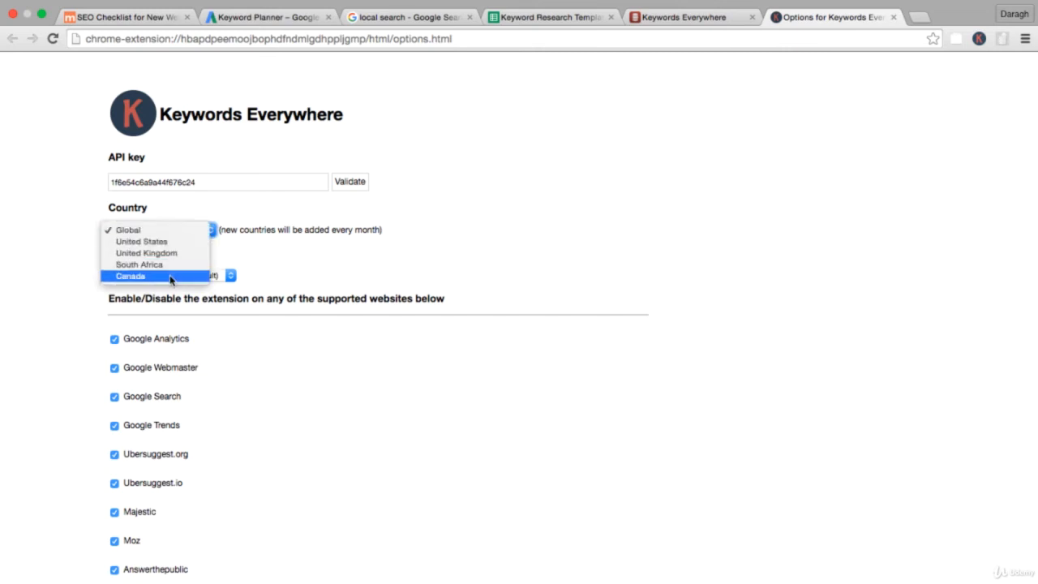
left_click(185, 234)
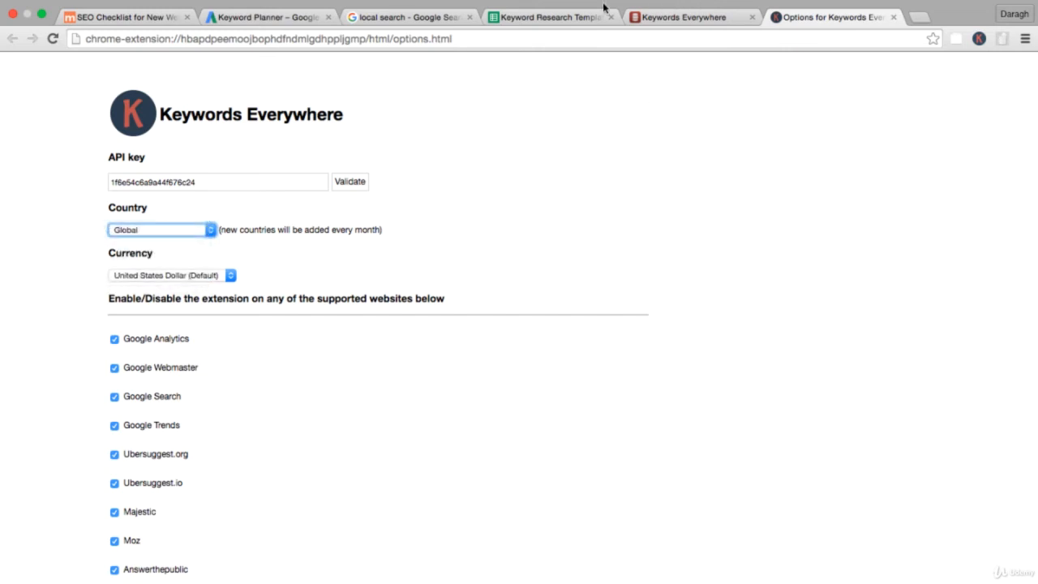
Return to the Keyword Planner search volume form and set the location targeting to the city Dublin, Dublin City, Ireland
left_click(287, 31)
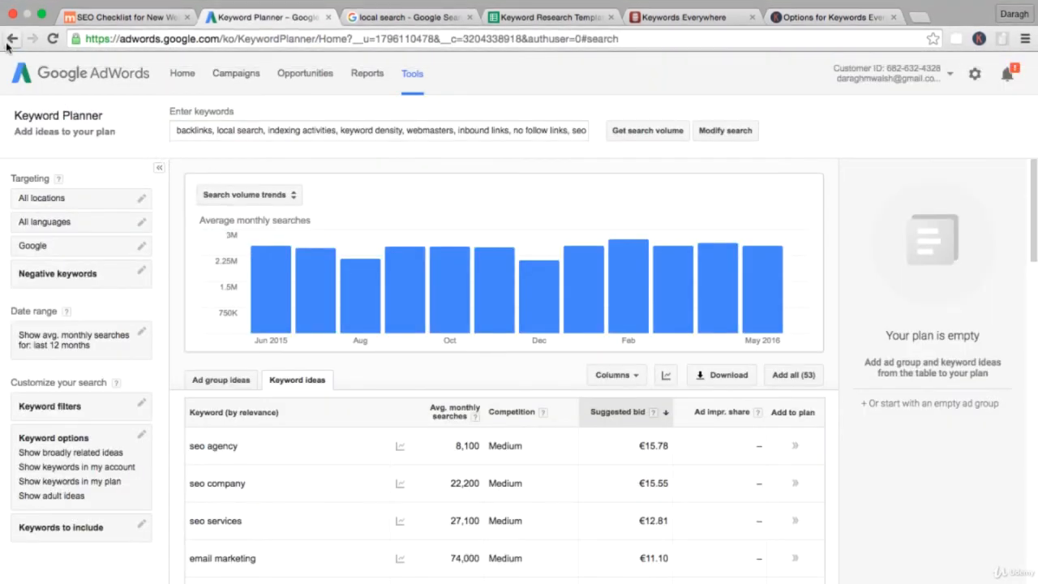
left_click(11, 40)
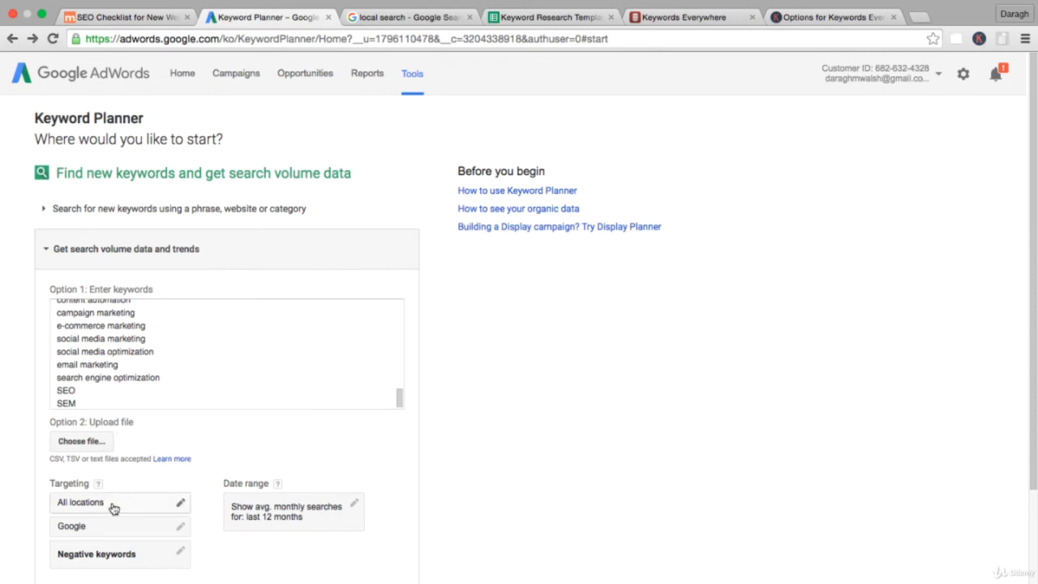
left_click(113, 508)
left_click(122, 550)
type("dublin")
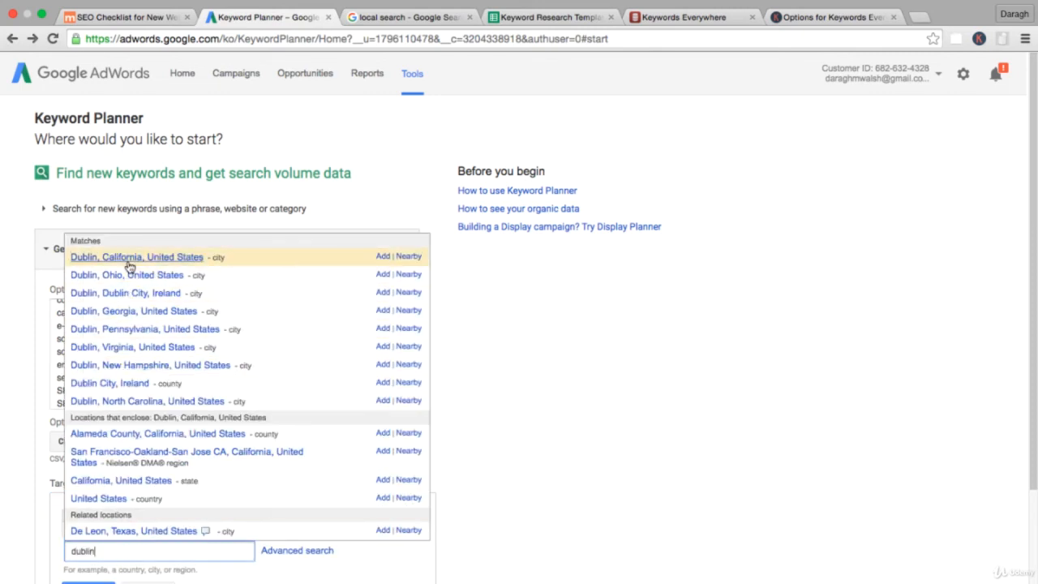
left_click(127, 293)
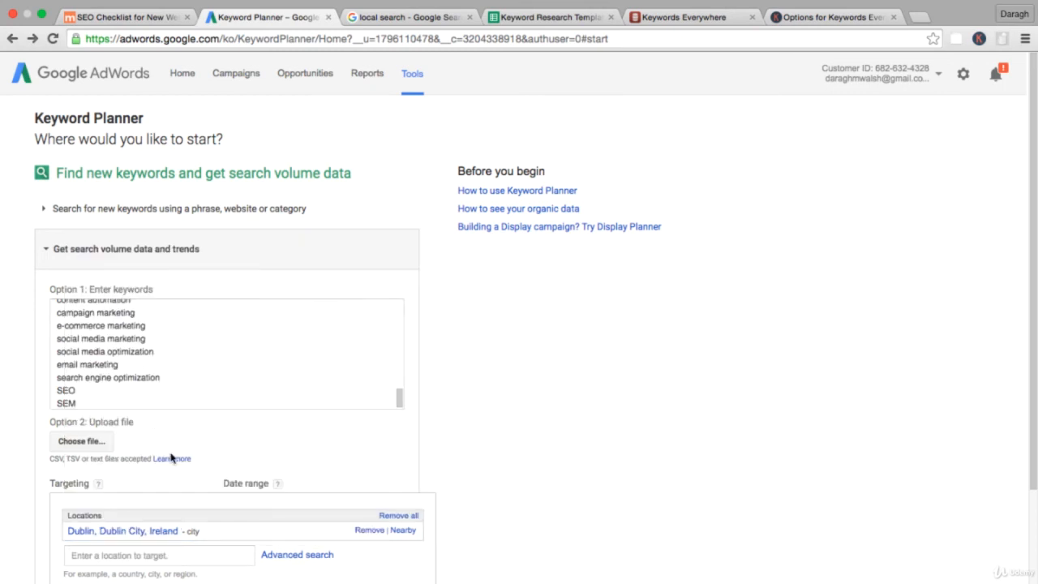
left_click(144, 18)
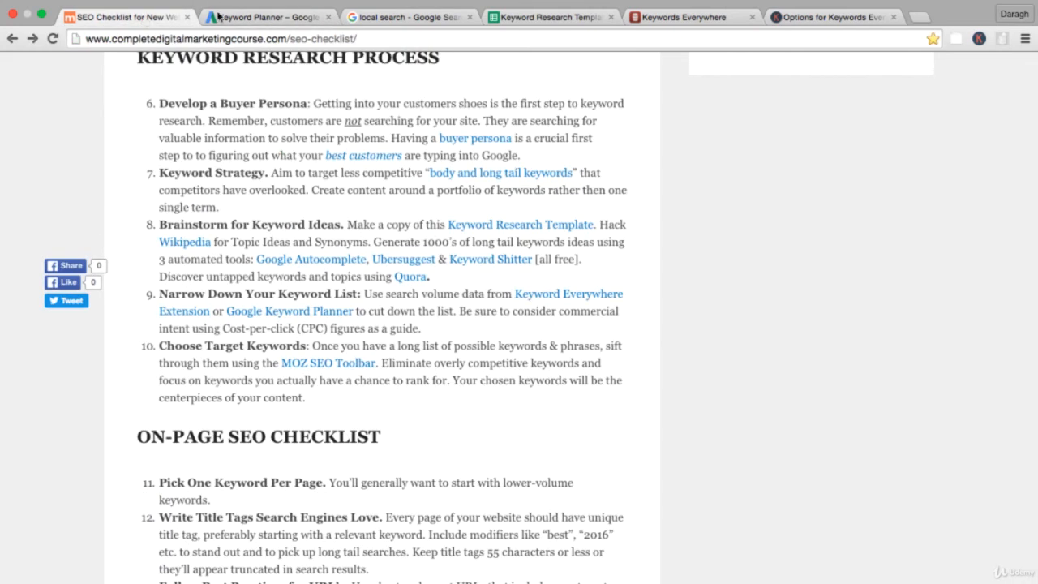
left_click(535, 17)
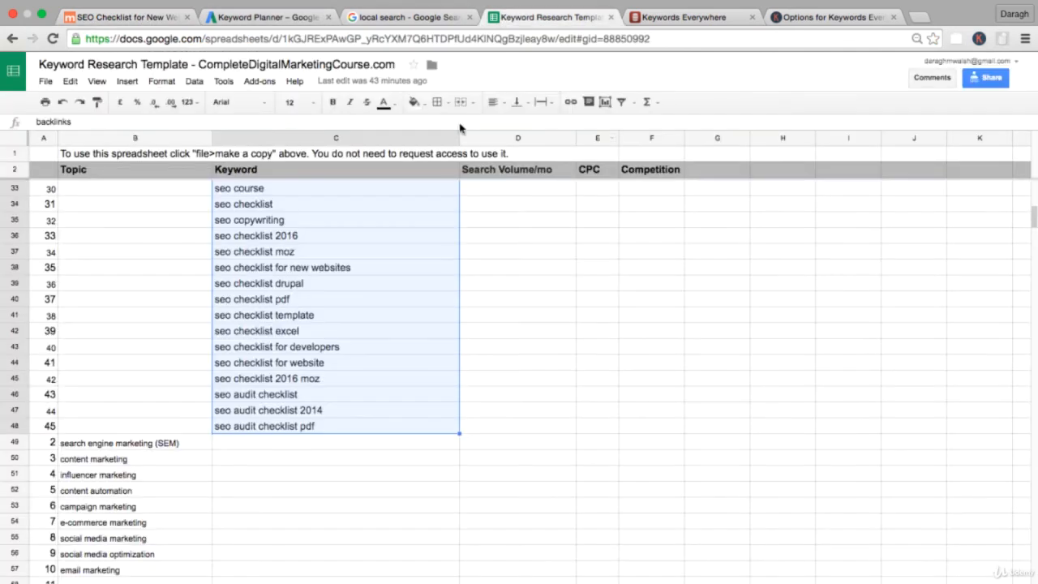
key("ctrl+c")
left_click(464, 316)
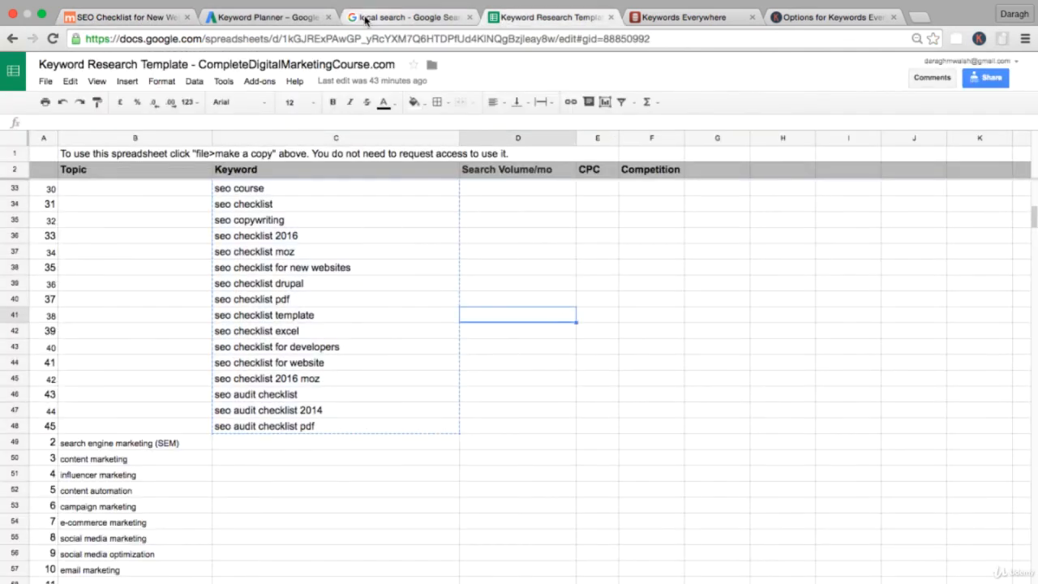
left_click(366, 19)
left_click(270, 17)
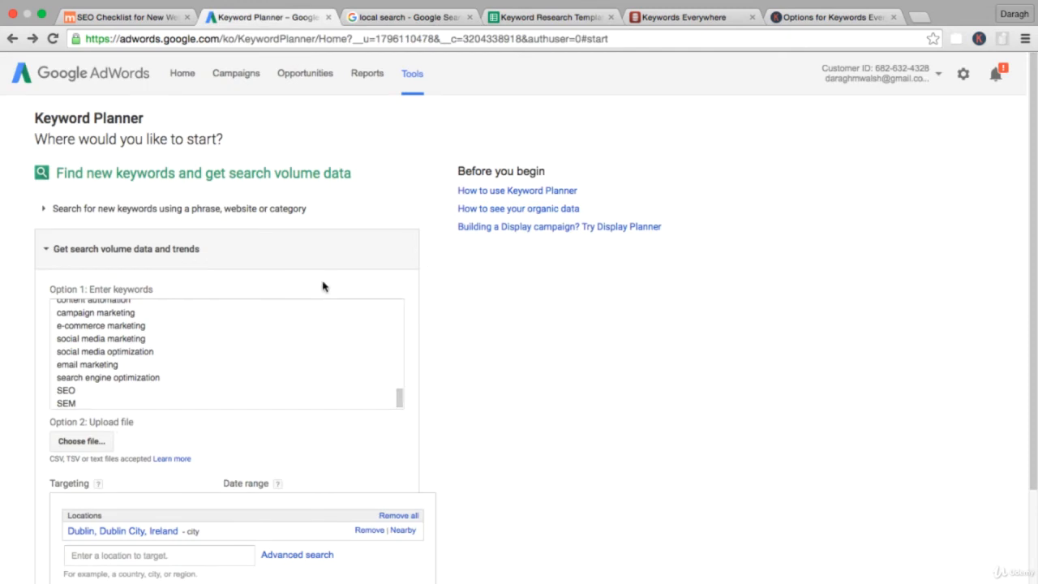
left_click(508, 18)
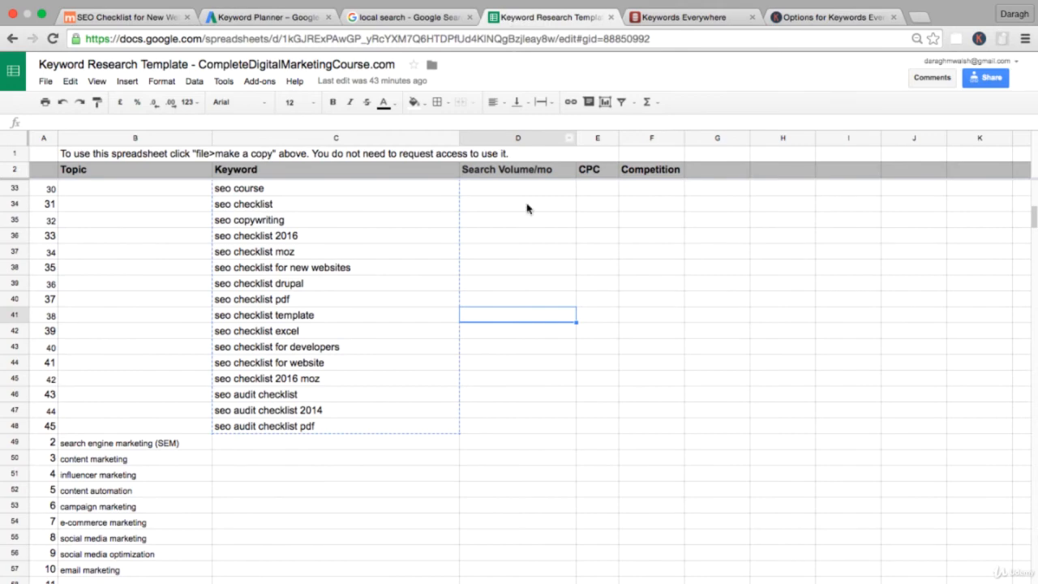
scroll(492, 247, "up", 4)
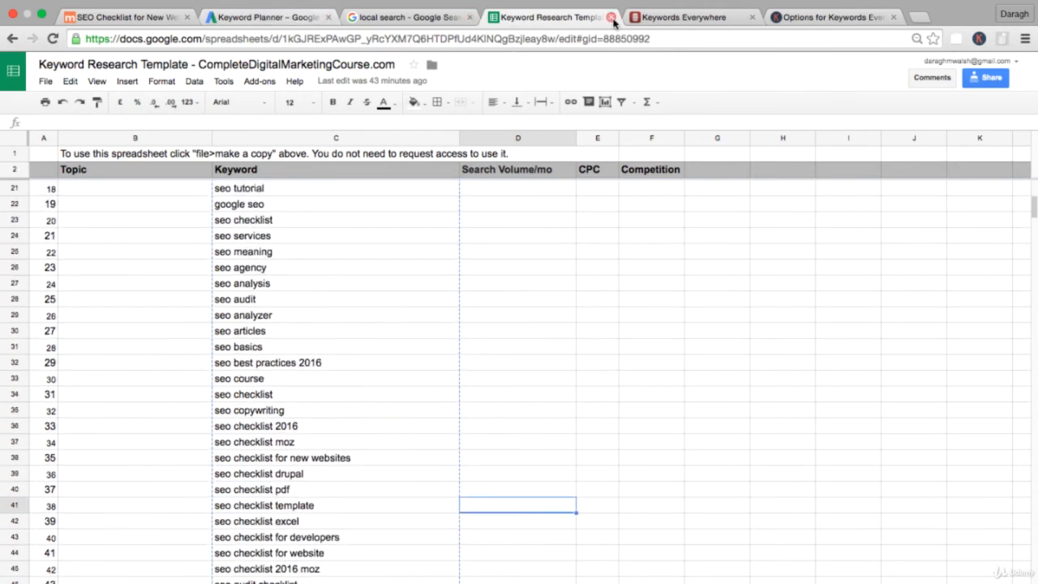
left_click(640, 18)
left_click(536, 18)
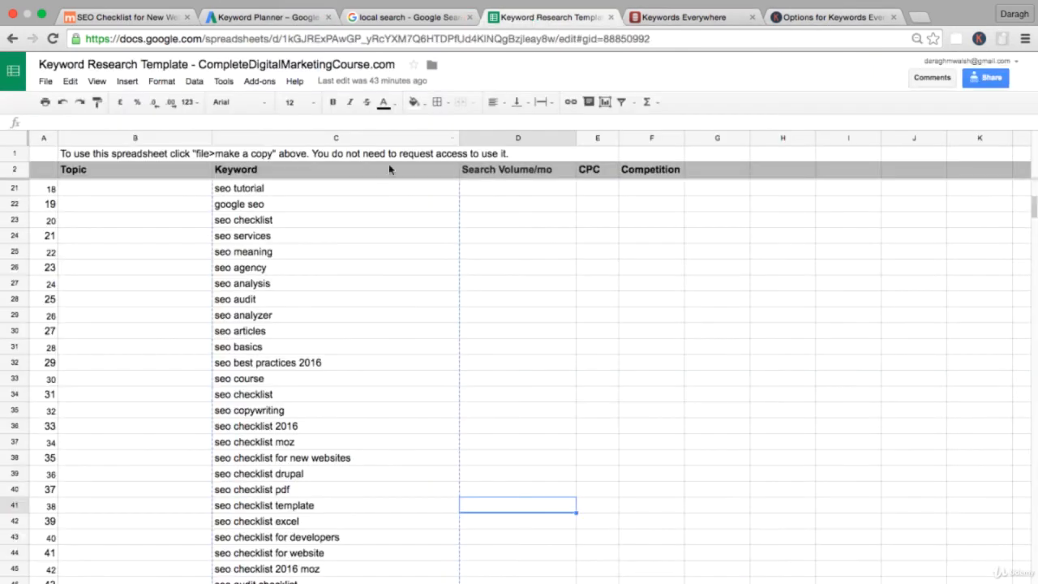
key("ctrl+c")
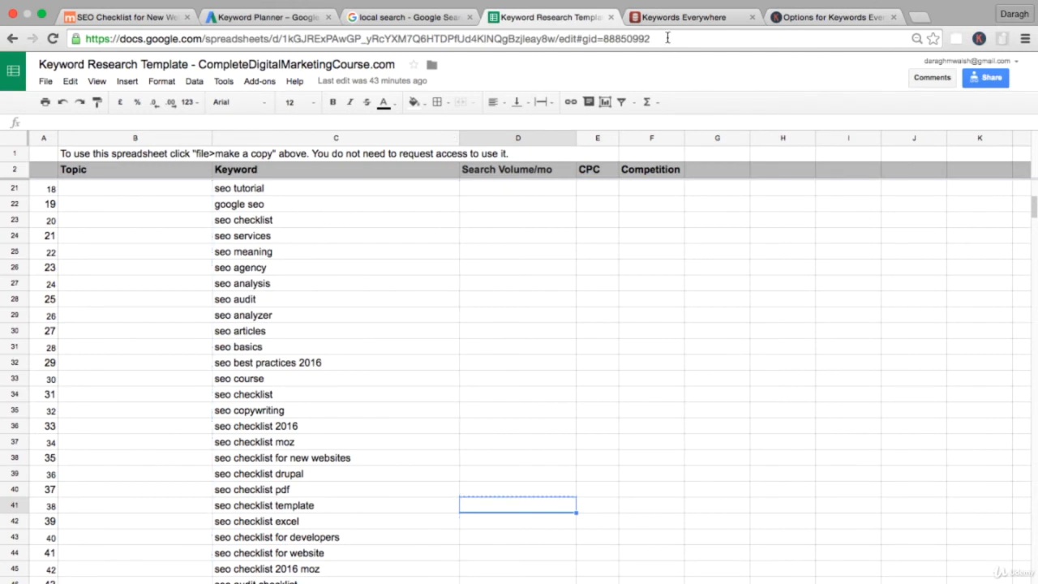
left_click(684, 18)
left_click(314, 263)
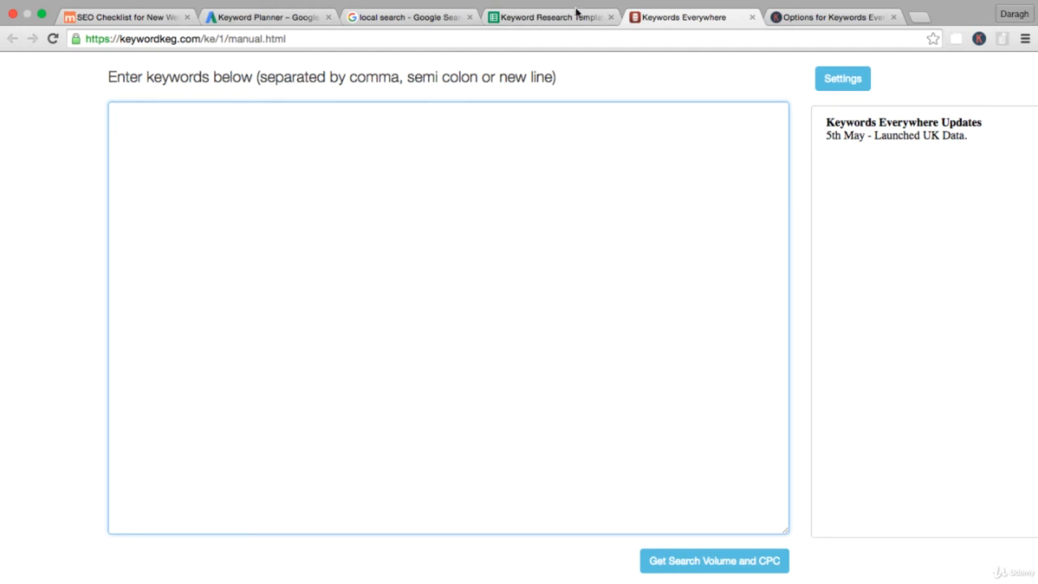
Copy the template's keywords from backlinks through seo audit checklist pdf into Keywords Everywhere and fetch their search volume and CPC
left_click(549, 18)
scroll(379, 270, "up", 6)
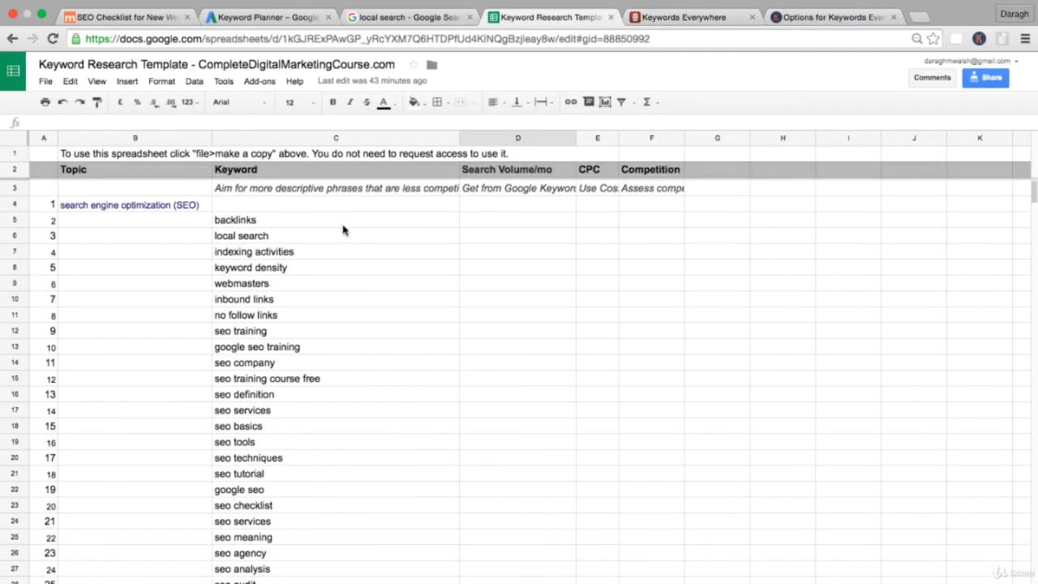
left_click_drag(337, 221, 330, 368)
key("ctrl+c")
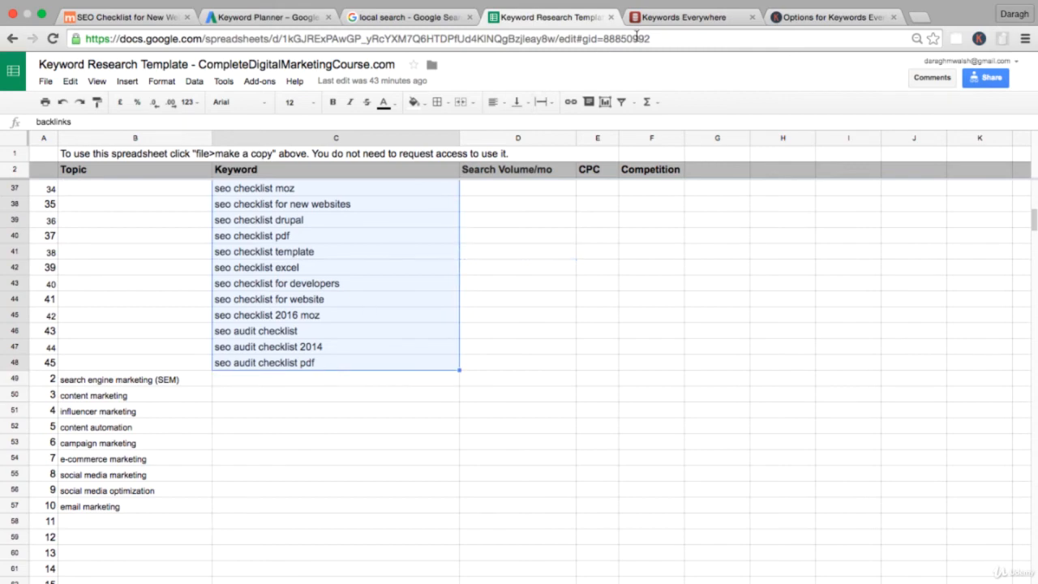
left_click(669, 16)
key("ctrl+v")
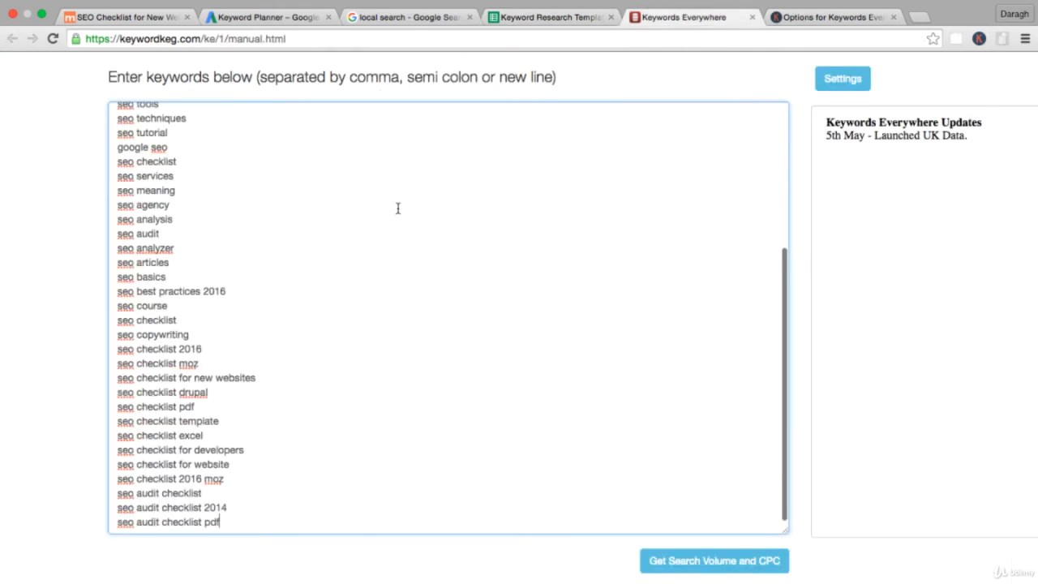
left_click(689, 554)
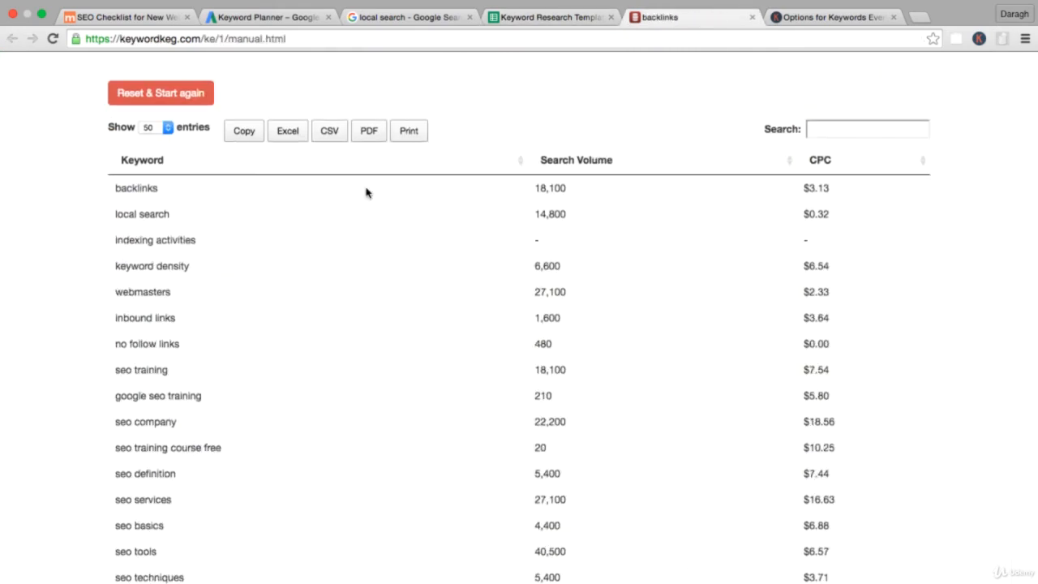
Copy the Keywords Everywhere results table and paste it into the Keyword Research Template starting at the backlinks cell, C5
left_click(244, 132)
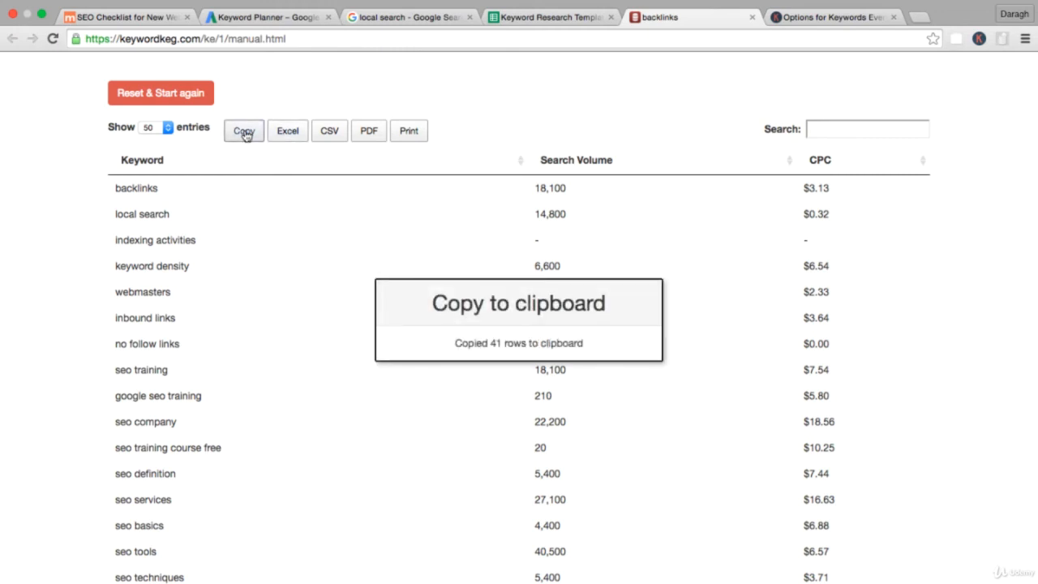
left_click(534, 12)
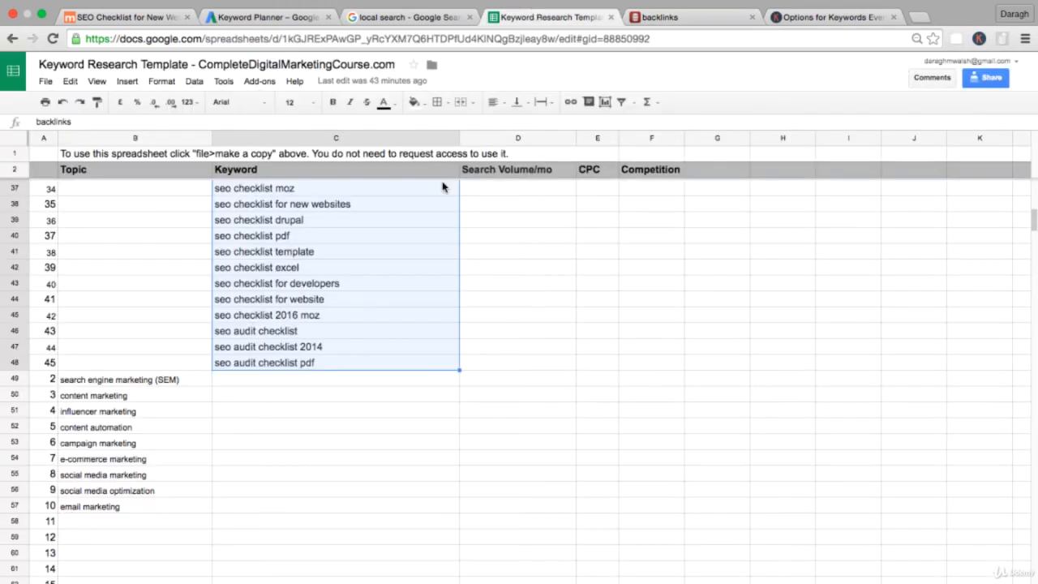
scroll(442, 195, "up", 10)
left_click(293, 224)
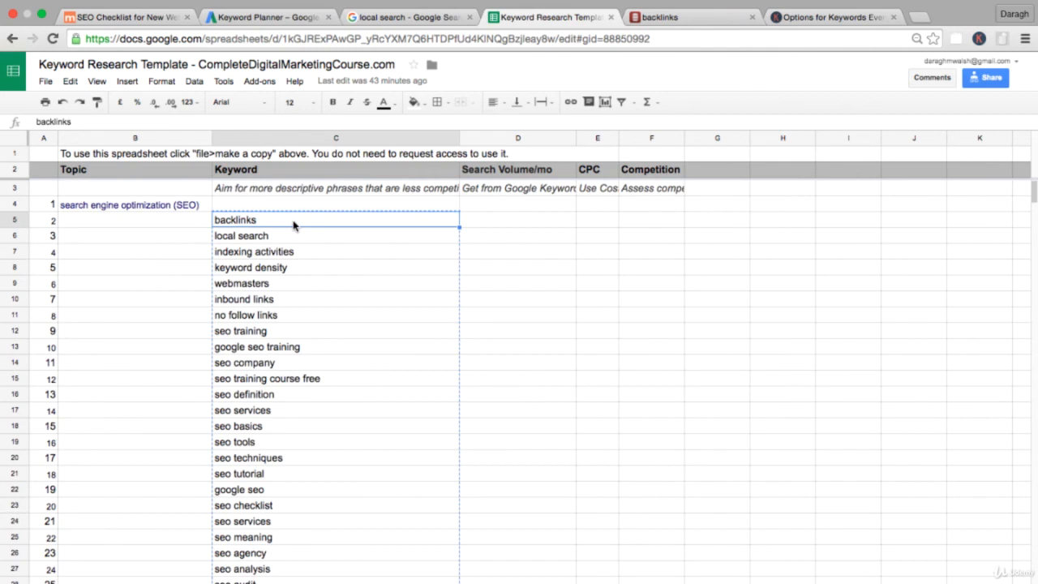
key("ctrl+v")
left_click(655, 257)
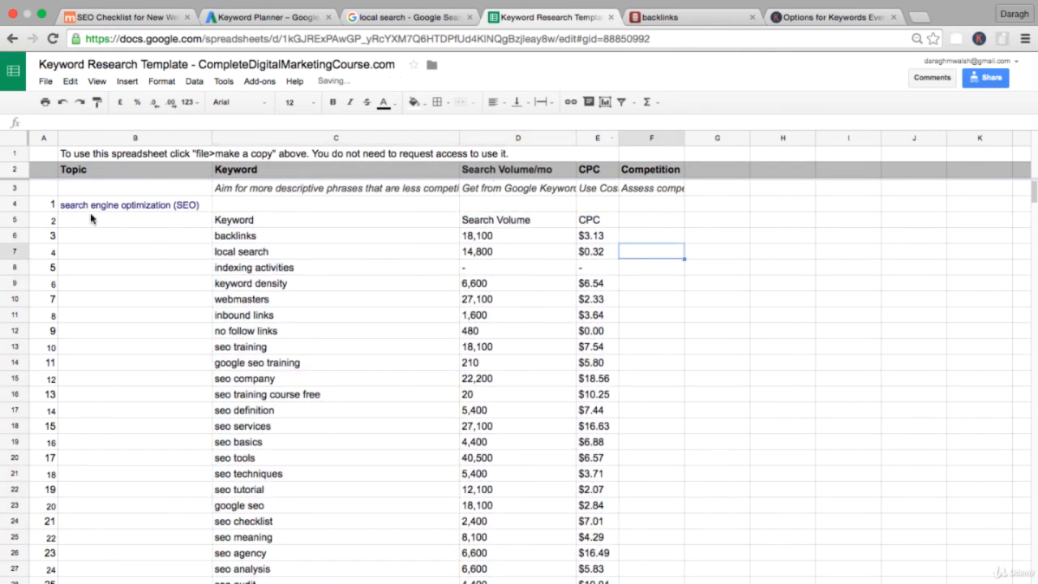
Delete row 5, which holds the pasted Keyword, Search Volume and CPC headings
left_click(12, 219)
right_click(11, 220)
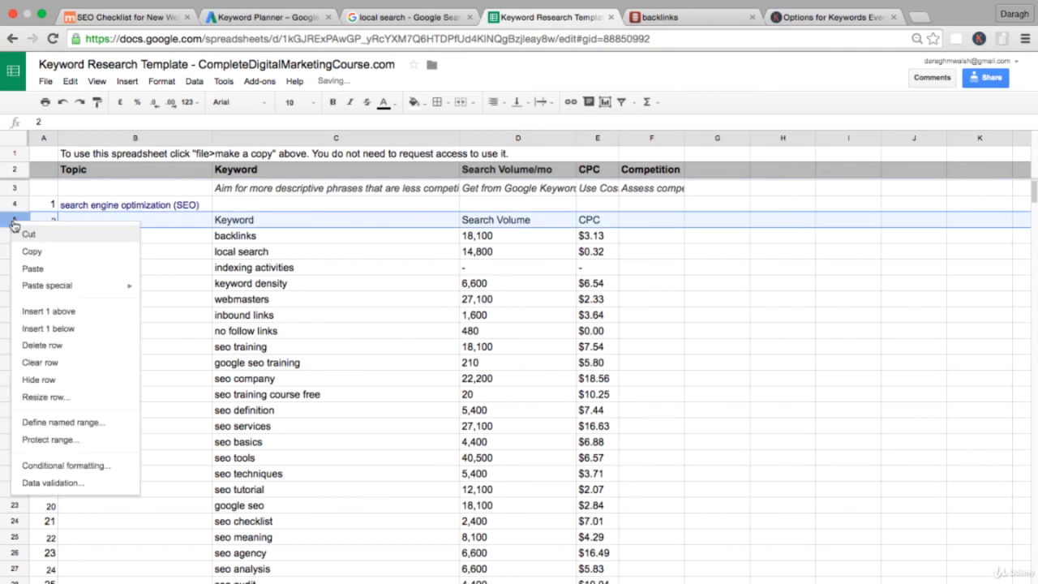
left_click(324, 347)
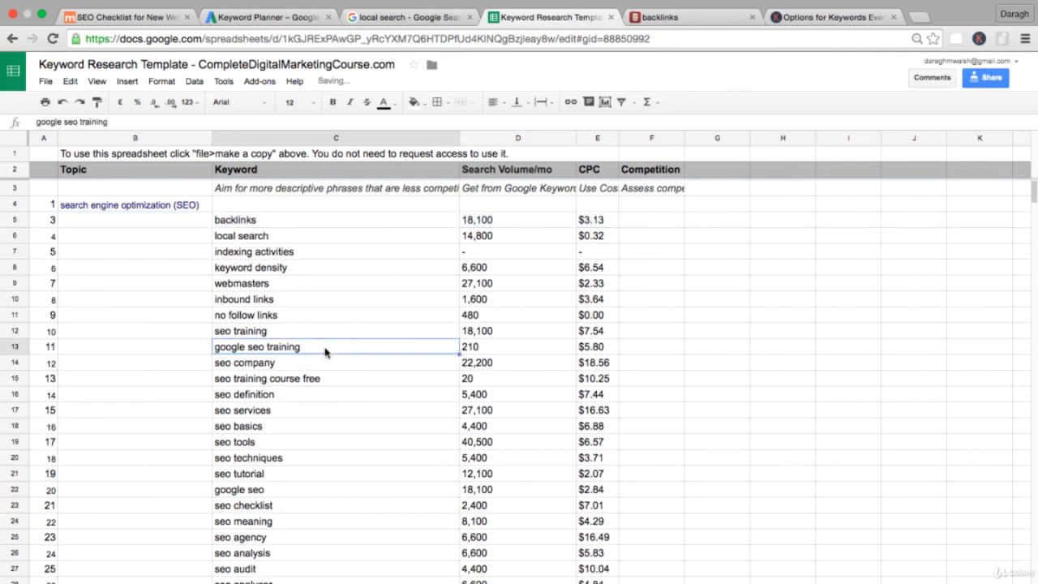
Highlight the whole seo checklist row with a bright green fill, keeping its text color at the default
scroll(324, 352, "down", 2)
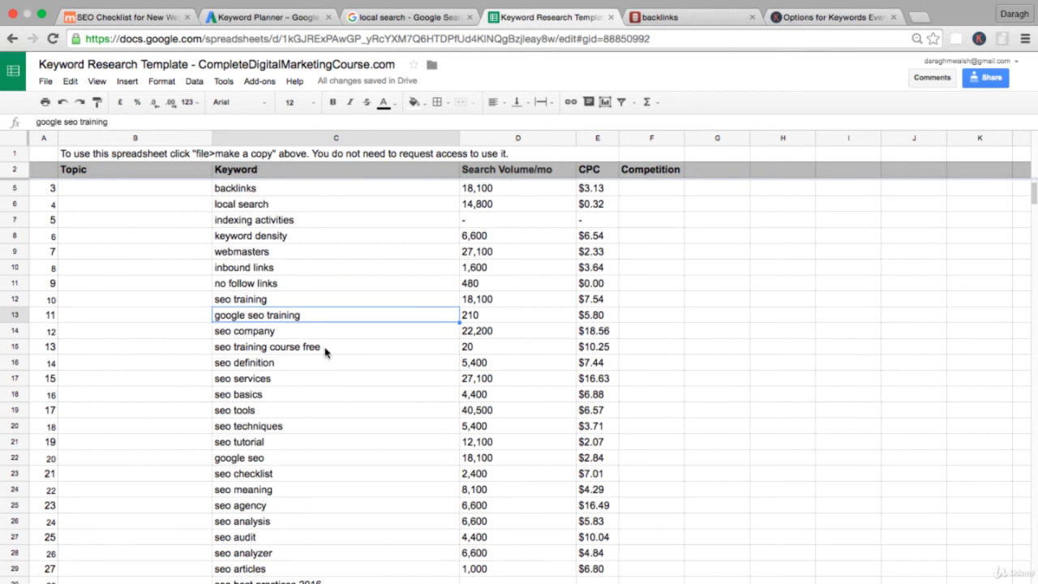
left_click(232, 475)
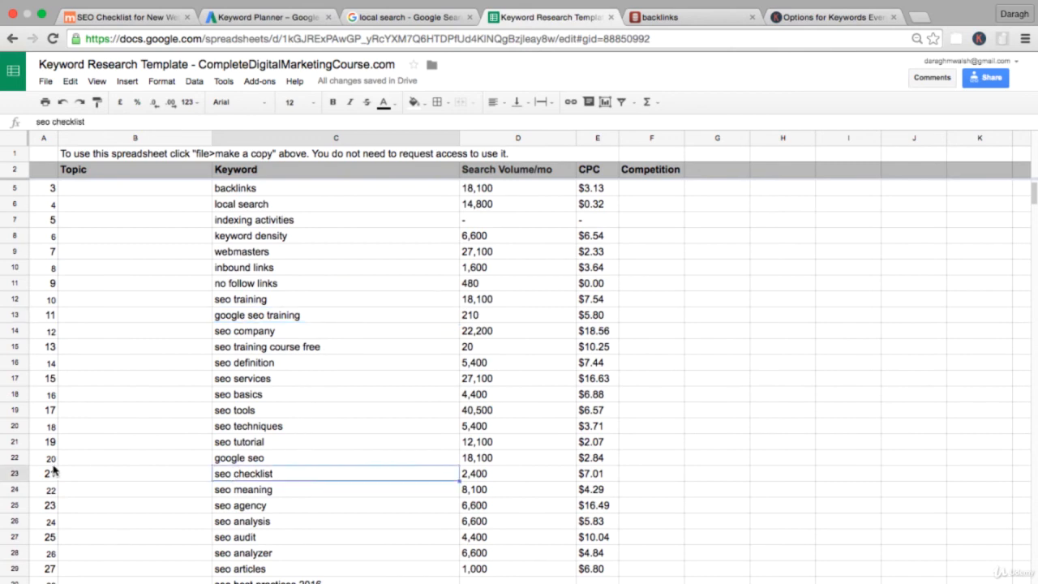
left_click(21, 473)
left_click(384, 102)
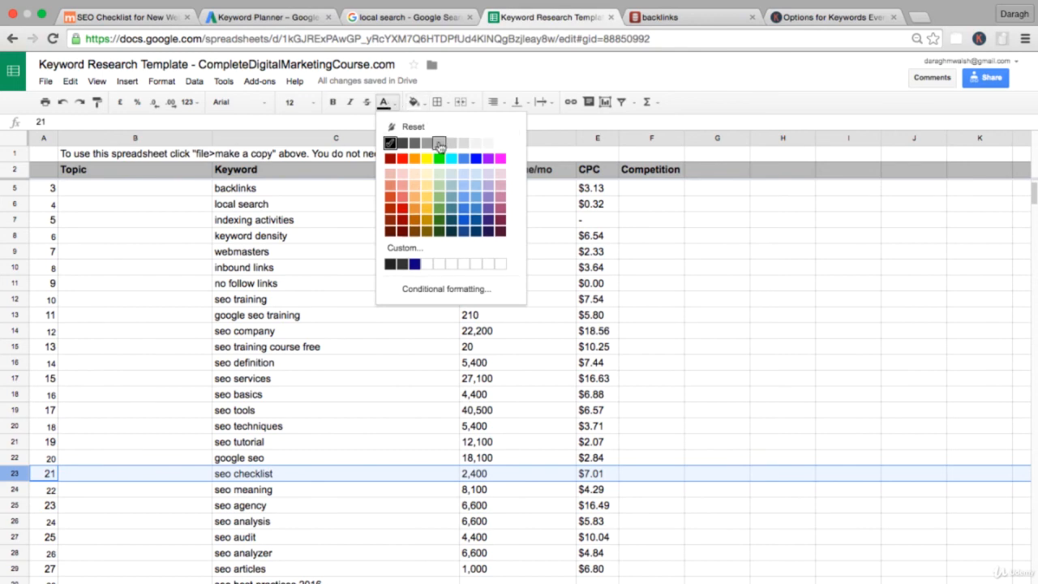
left_click(438, 158)
left_click(384, 106)
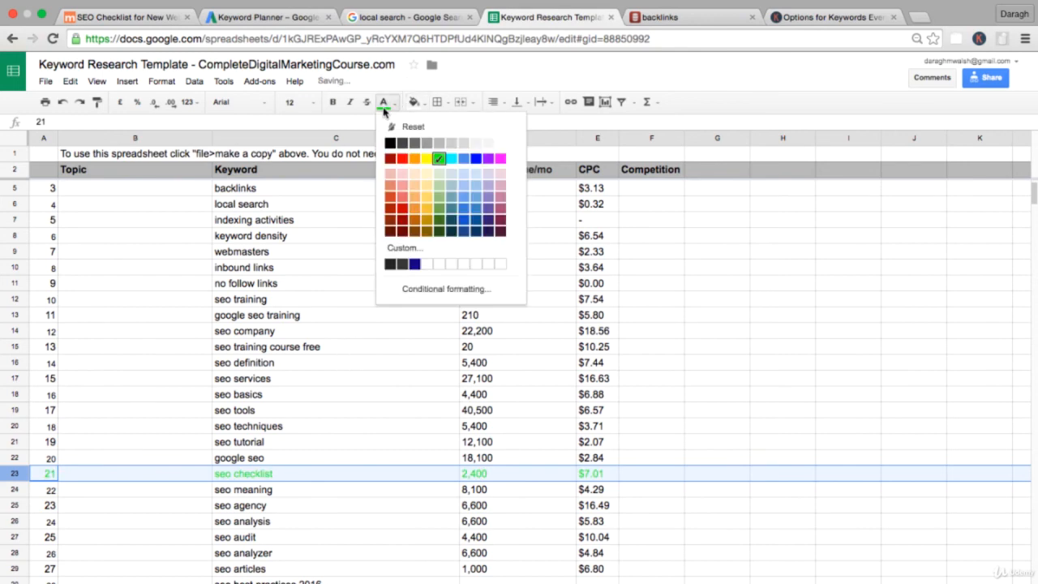
left_click(392, 127)
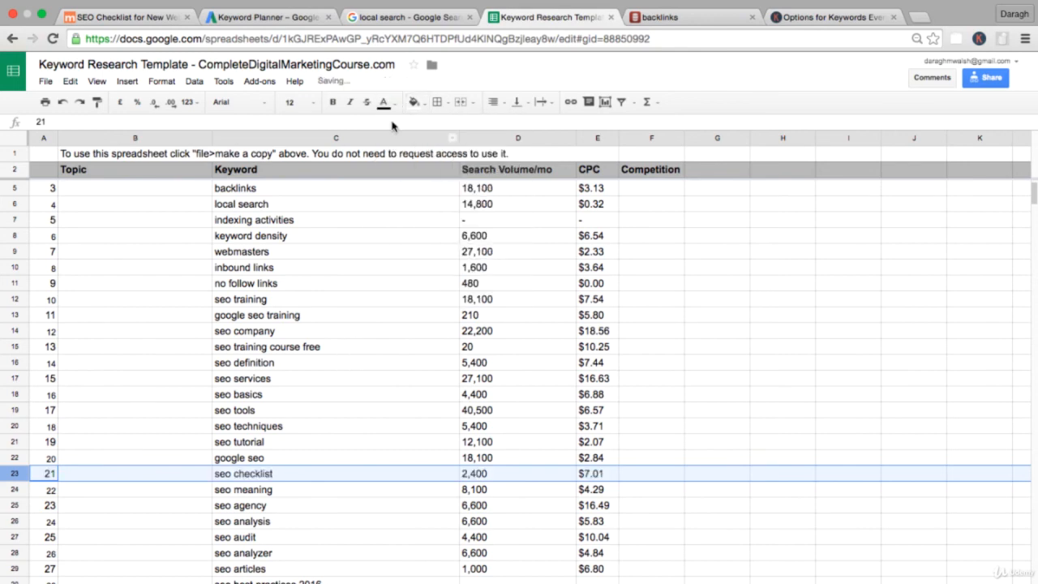
left_click(414, 102)
left_click(463, 162)
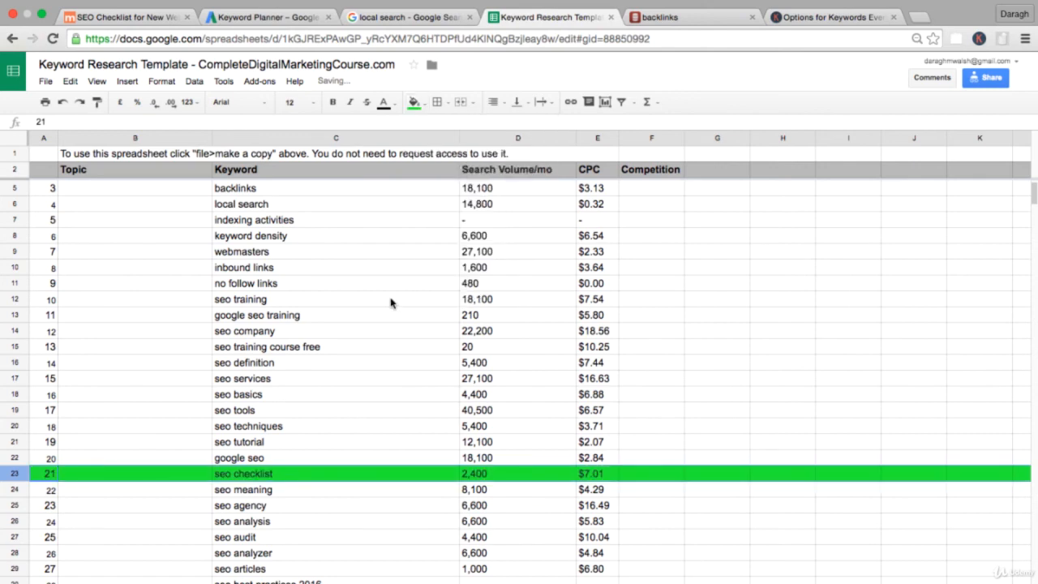
left_click(374, 332)
Review the search volume and CPC of the keywords below seo checklist, from seo best practices 2016 to seo audit checklist pdf
scroll(336, 389, "down", 6)
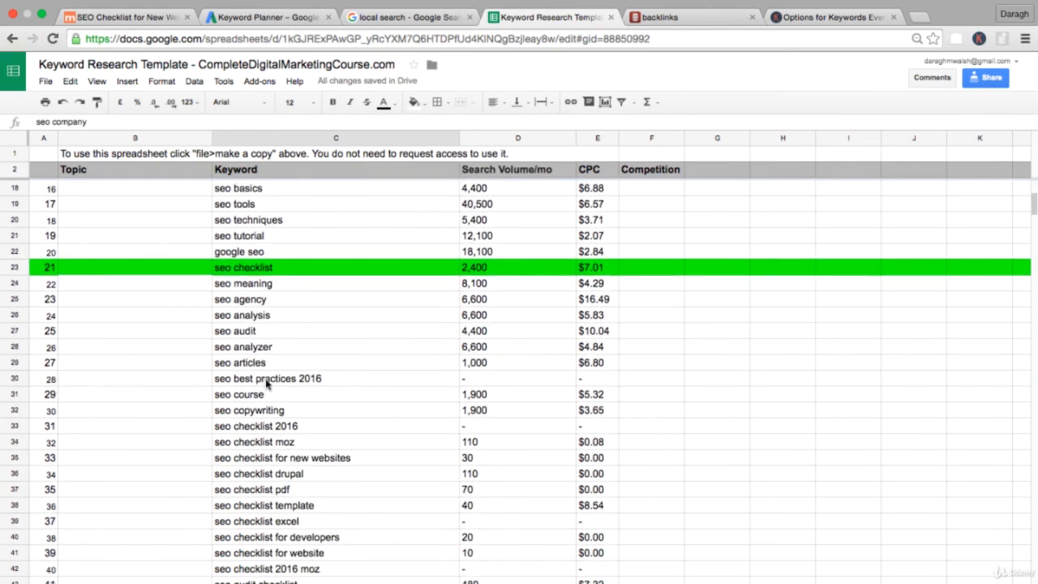
left_click(266, 384)
left_click(253, 432)
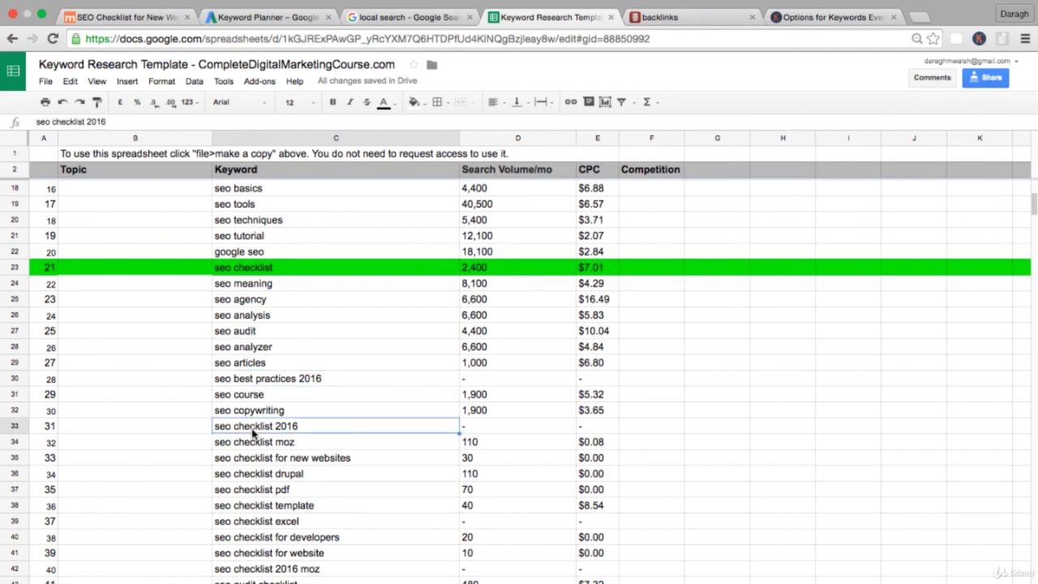
scroll(253, 433, "down", 3)
scroll(253, 433, "right", 1)
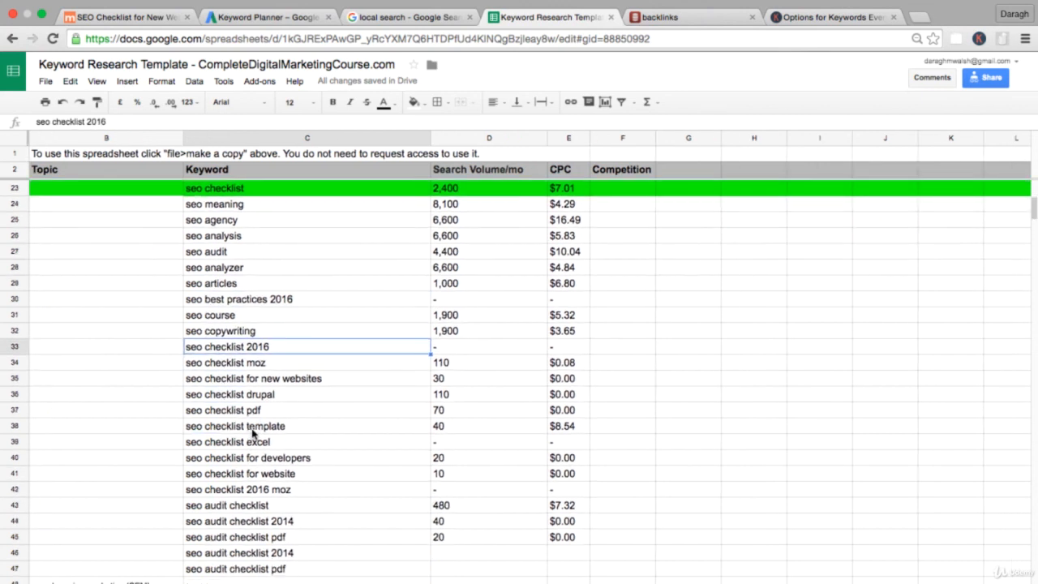
Fill the keyword, search volume and CPC cells of seo checklist for website with bright green
scroll(253, 434, "left", 1)
left_click_drag(256, 474, 600, 474)
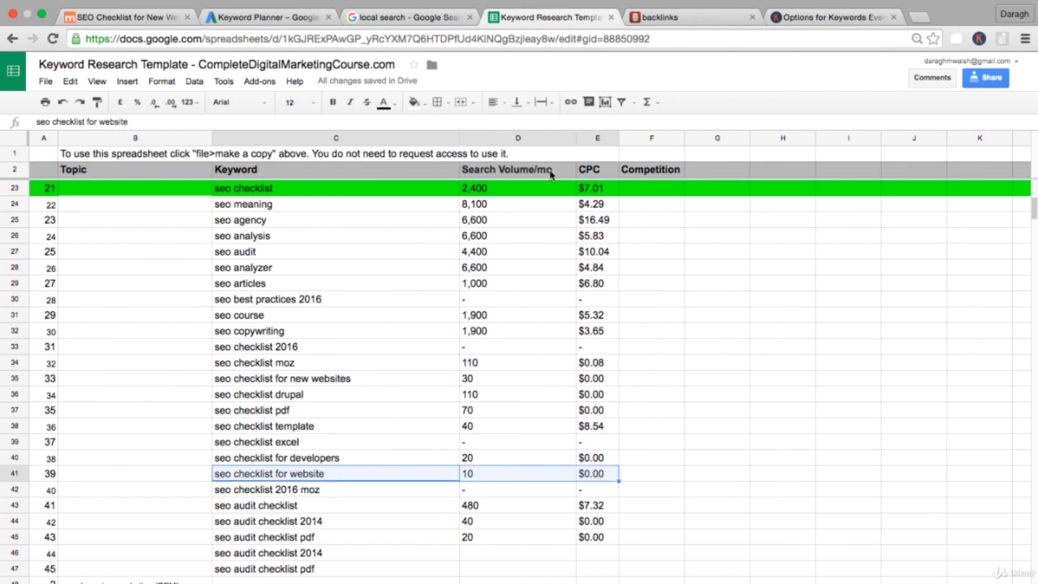
left_click(415, 102)
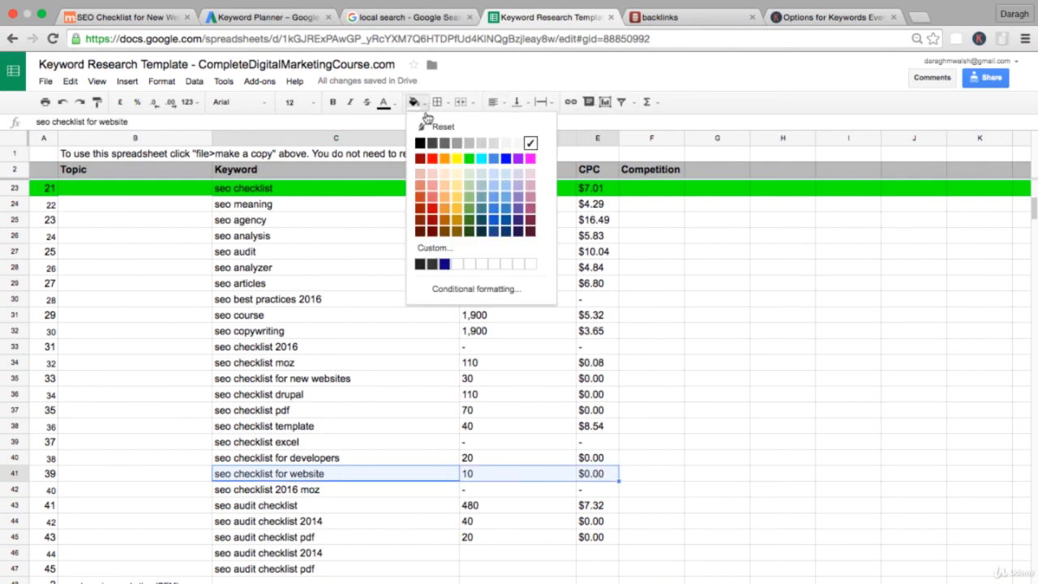
left_click(469, 158)
left_click(490, 478)
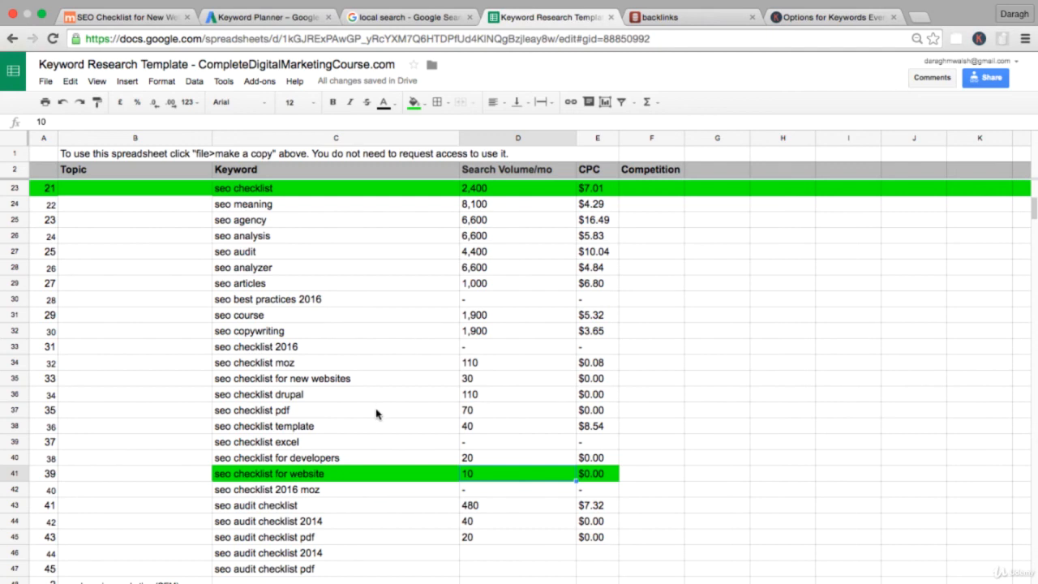
Highlight the seo audit checklist keyword with its search volume and CPC cells in the same bright green
left_click_drag(250, 508, 604, 500)
left_click(414, 102)
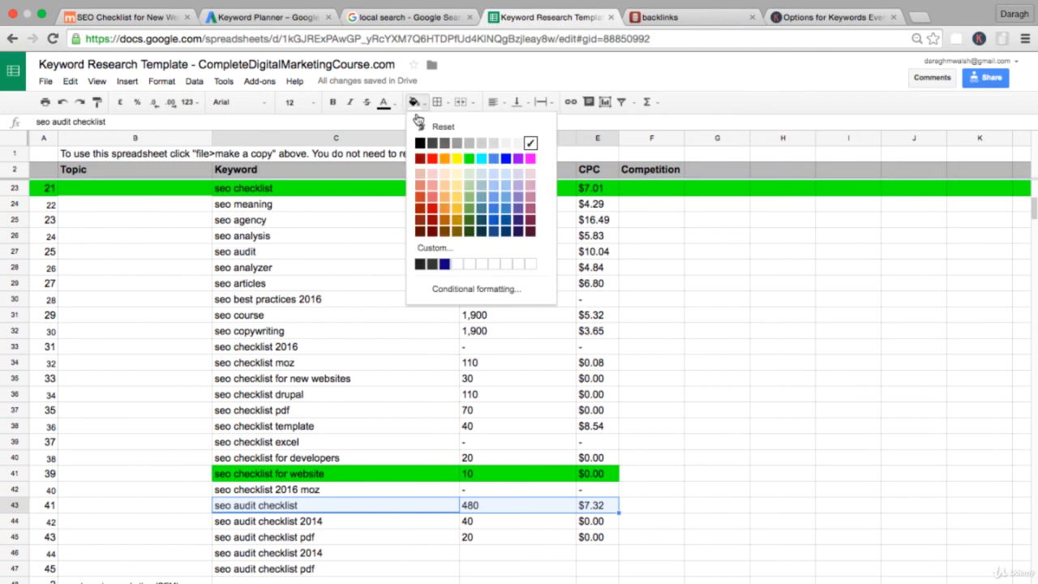
left_click(473, 161)
left_click(375, 414)
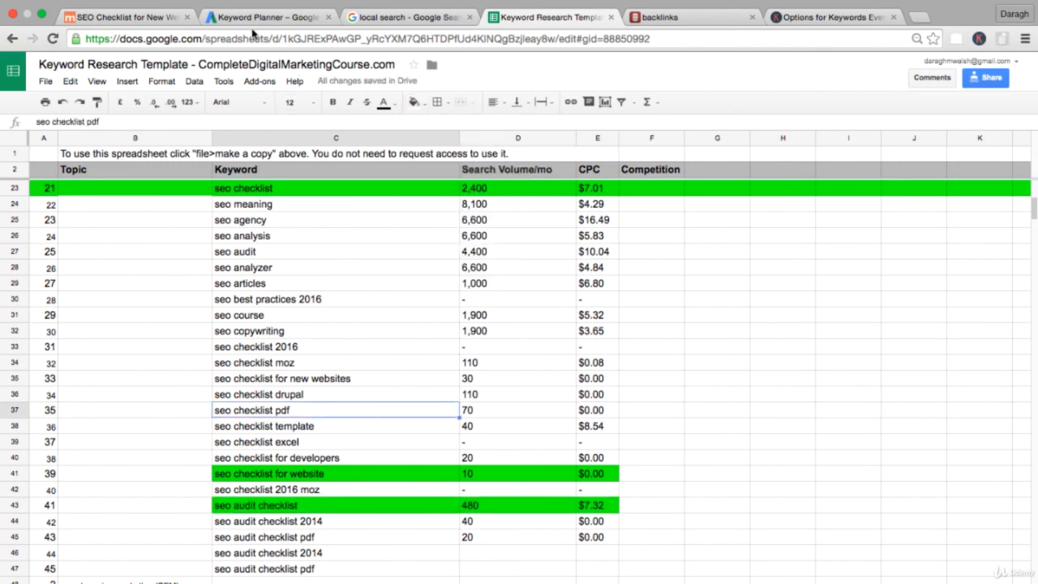
Switch to the SEO Checklist web page and select the Choose Target Keywords heading of item 10
left_click(427, 444)
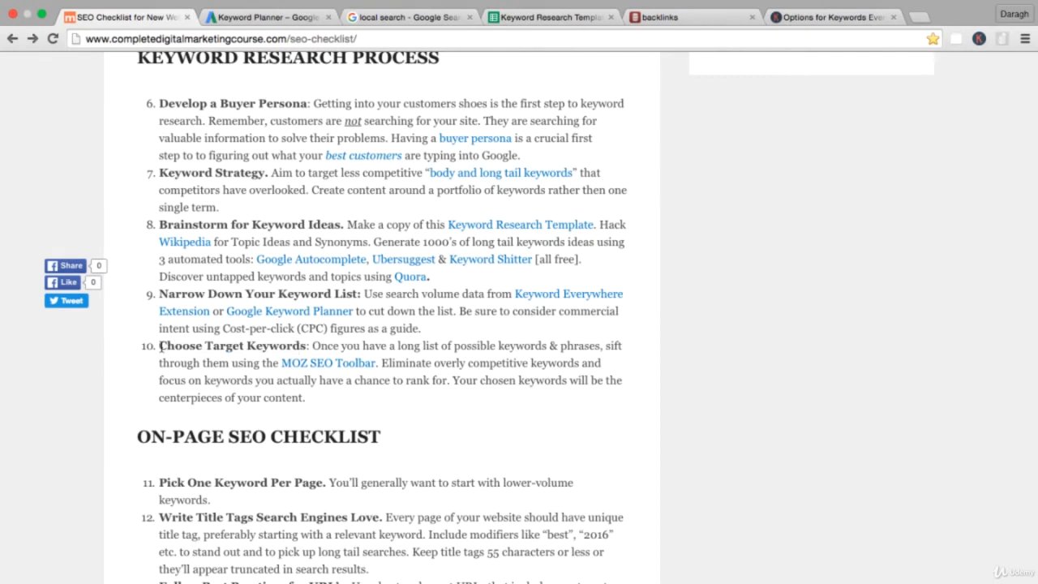
left_click_drag(159, 347, 310, 346)
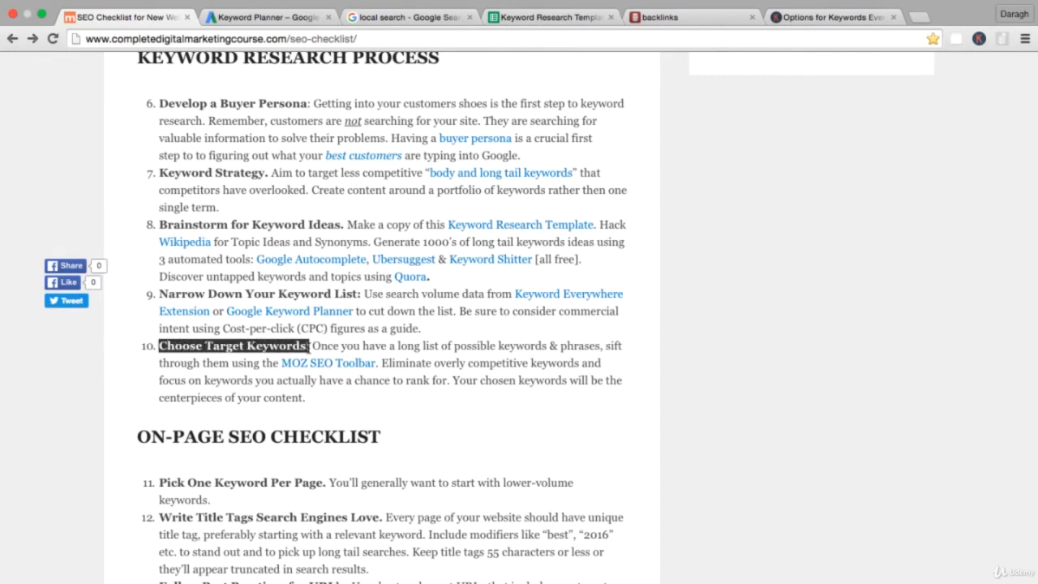